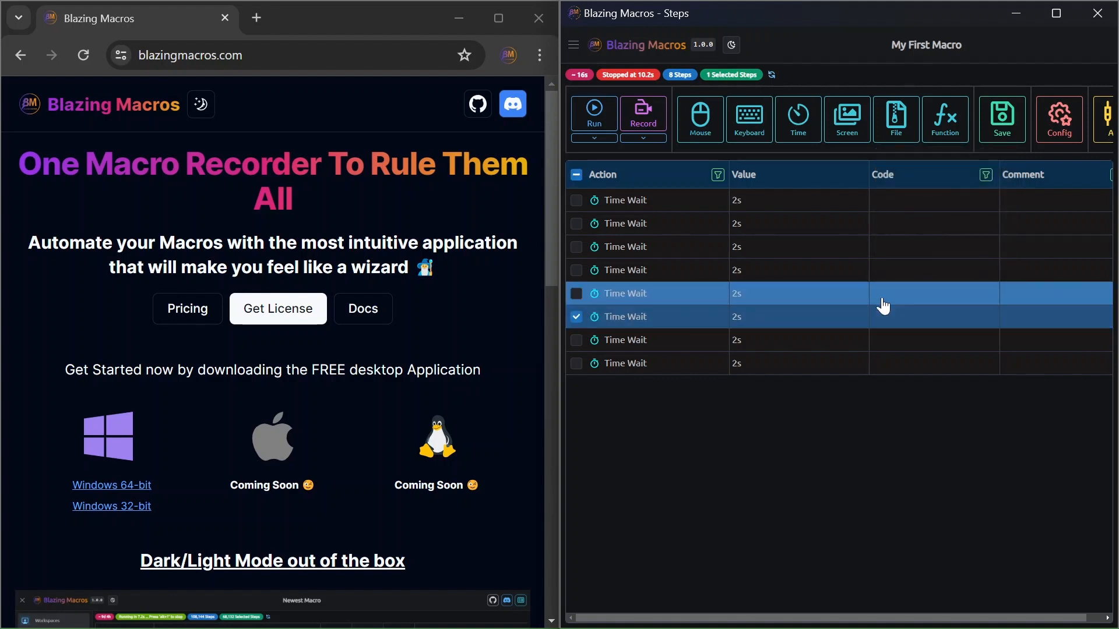
# Step: Set the code of the fifth Time Wait step to "My First Code"
pyautogui.doubleClick(891, 299)
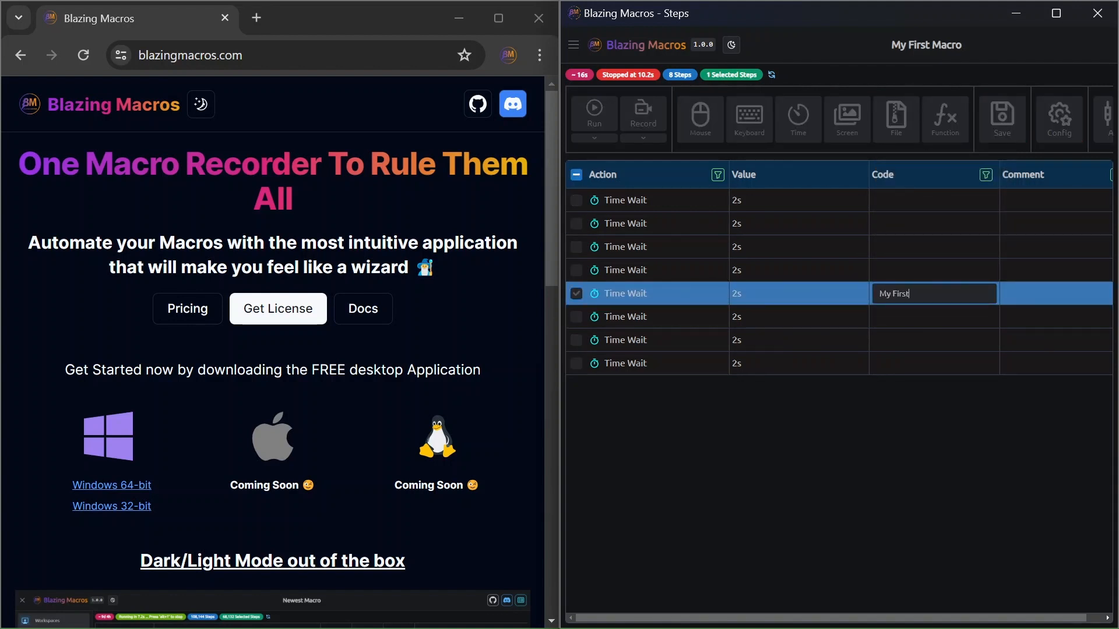
pyautogui.write('My First Code')
pyautogui.press('Return')
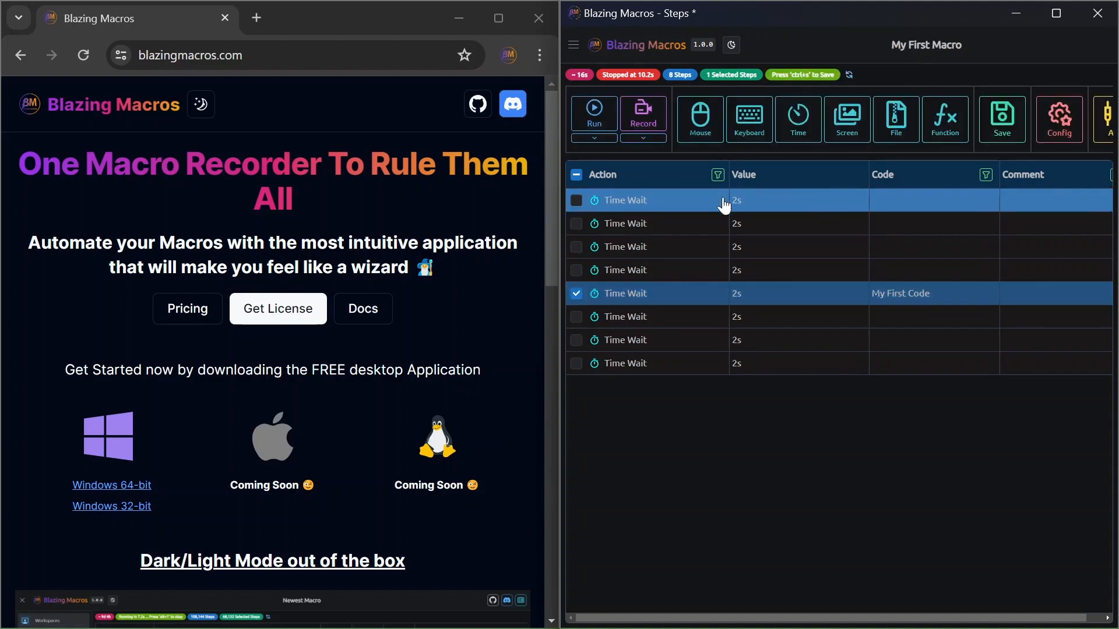
# Step: Insert a Goto step with target step code "My First Code" before the third Time Wait step
pyautogui.click(689, 252)
pyautogui.moveTo(932, 121)
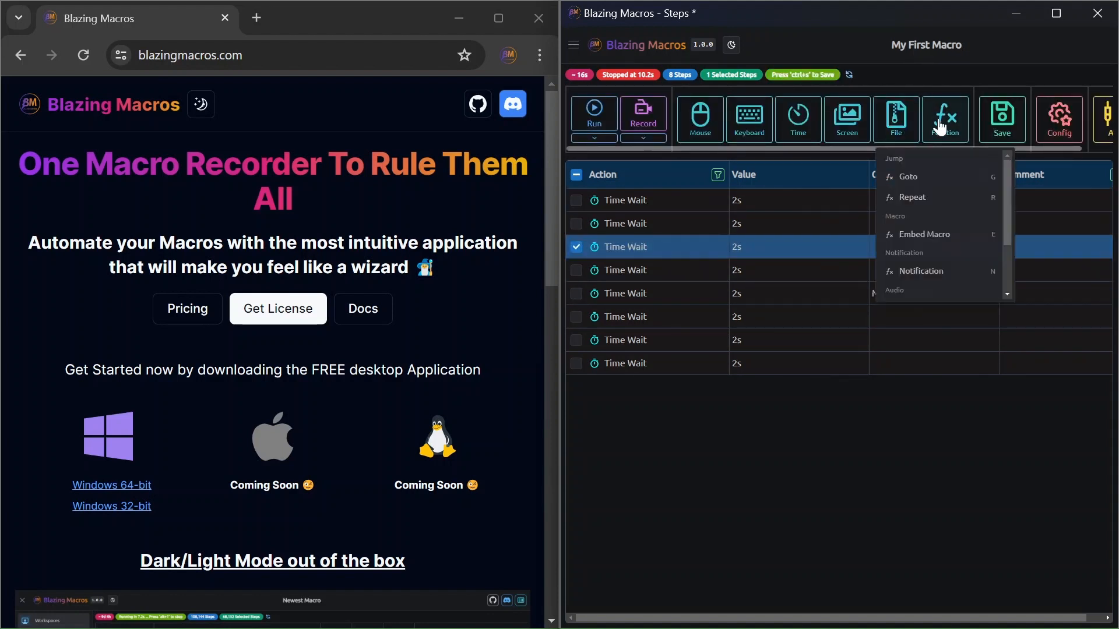
pyautogui.click(923, 179)
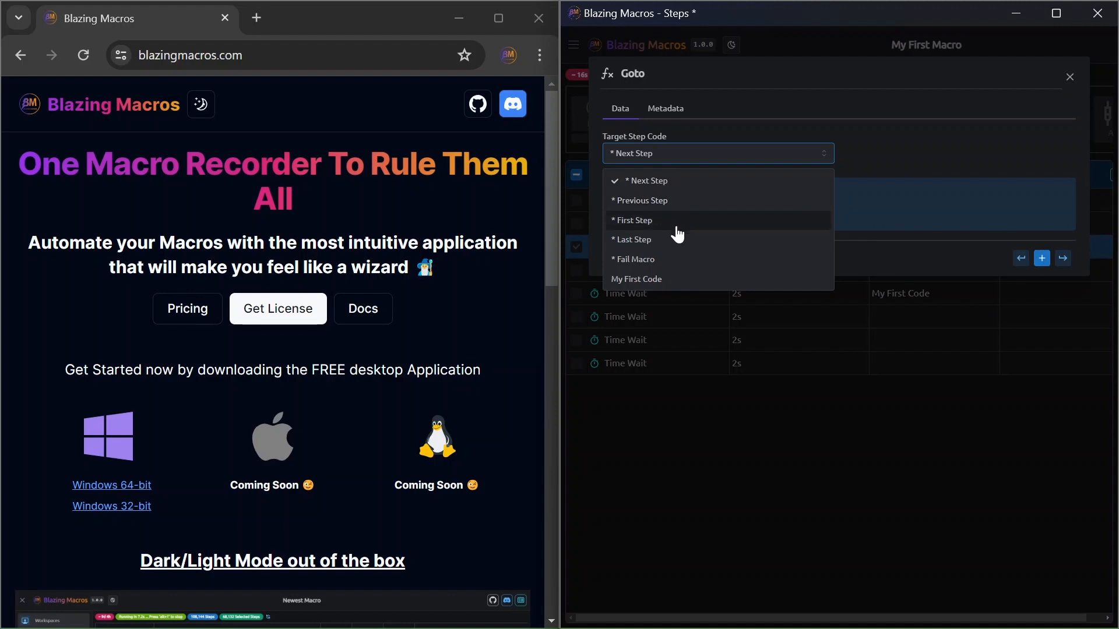
pyautogui.click(643, 279)
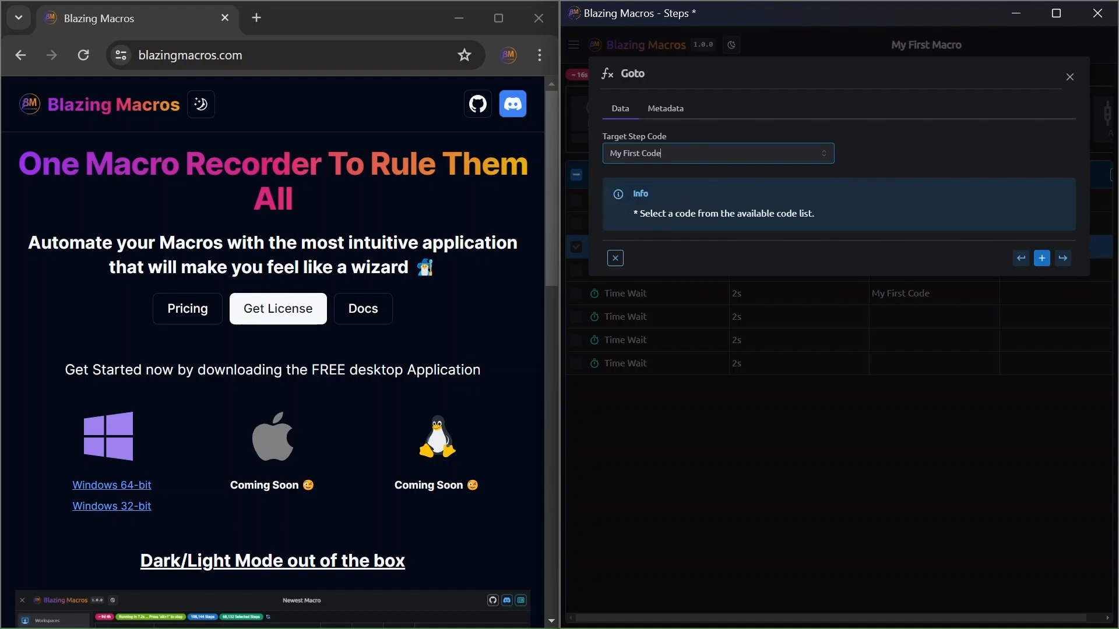
pyautogui.click(1020, 258)
# Step: Delete the first Time Wait step and test-run the macro, stopping it after the Goto jump
pyautogui.click(644, 204)
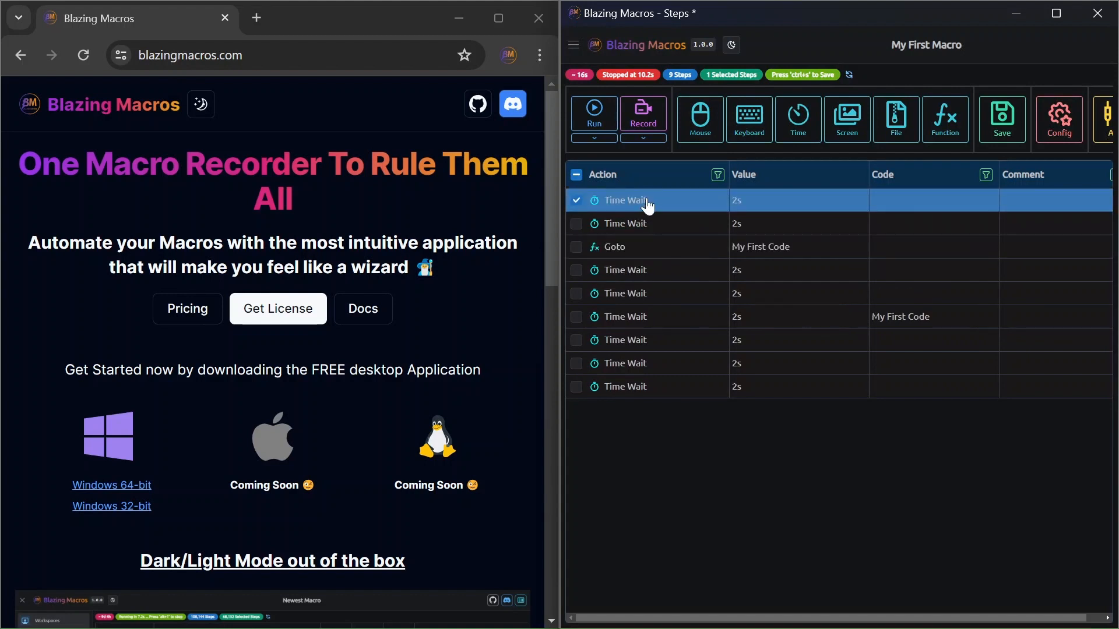
pyautogui.press('Delete')
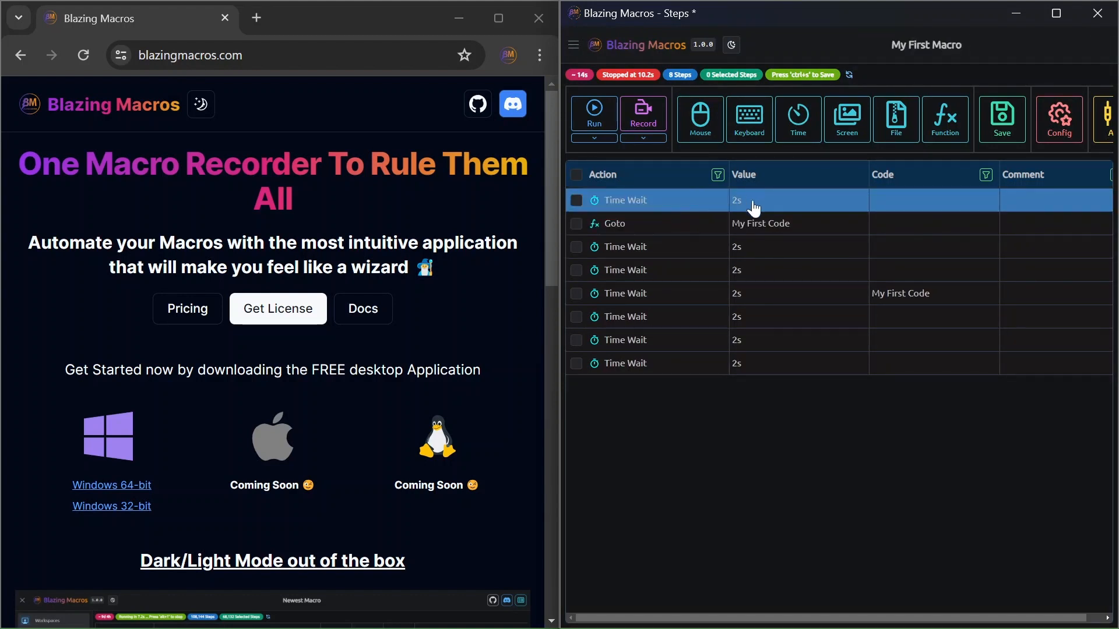
pyautogui.click(746, 226)
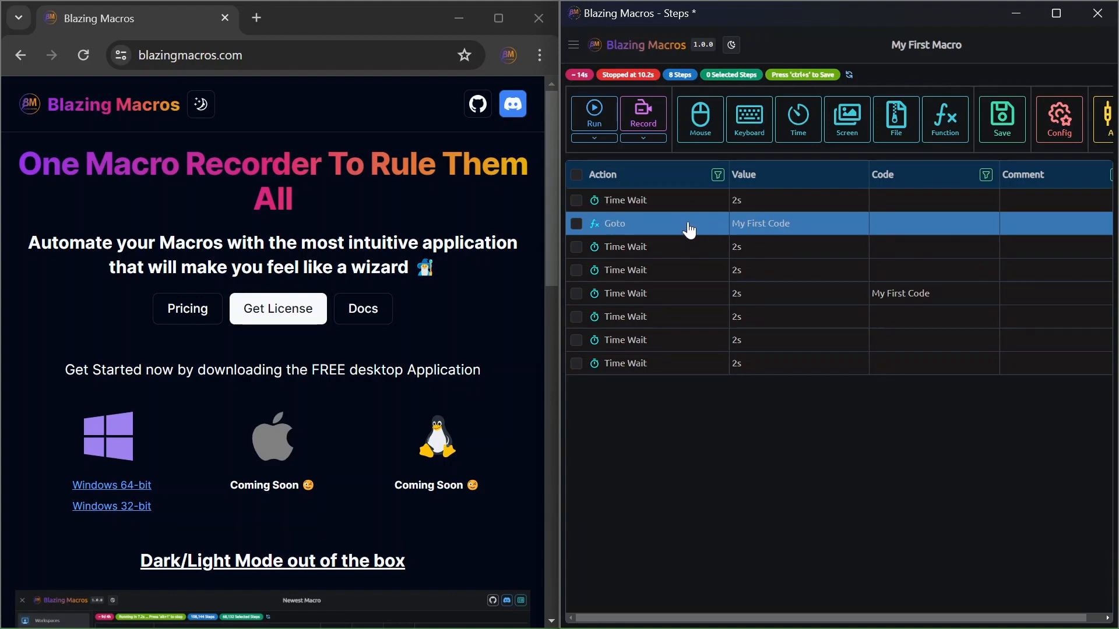
pyautogui.click(906, 298)
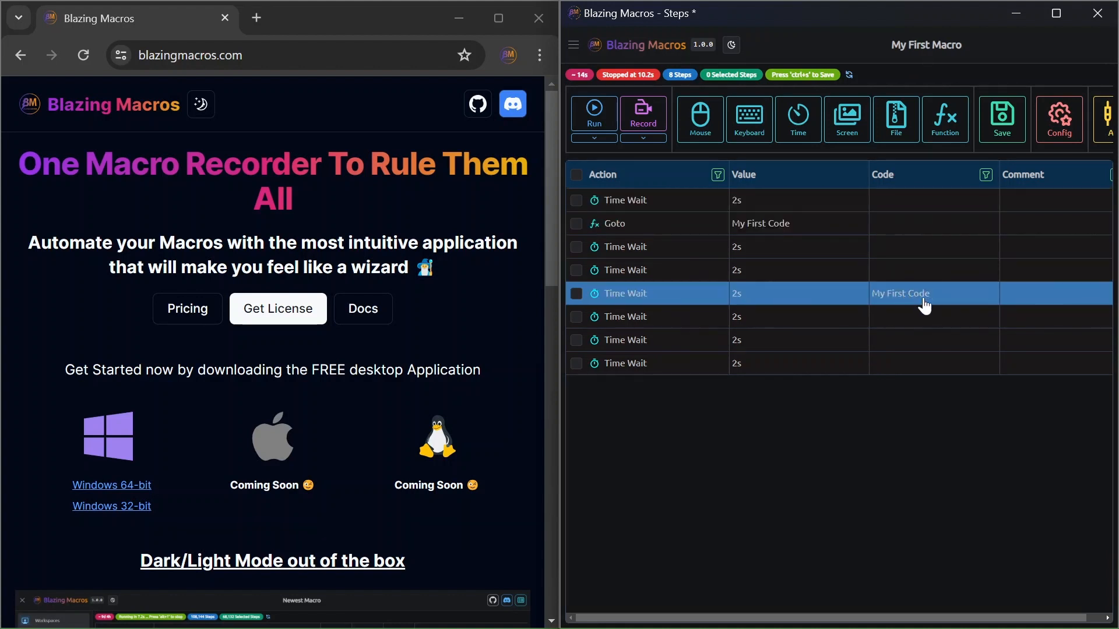
pyautogui.click(594, 113)
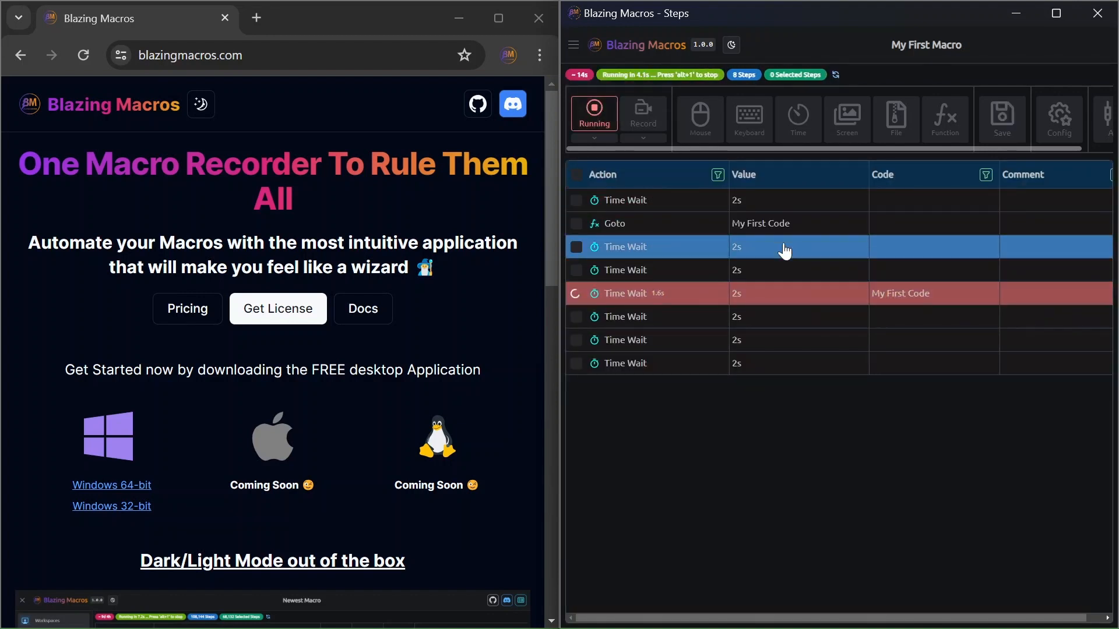
pyautogui.click(593, 120)
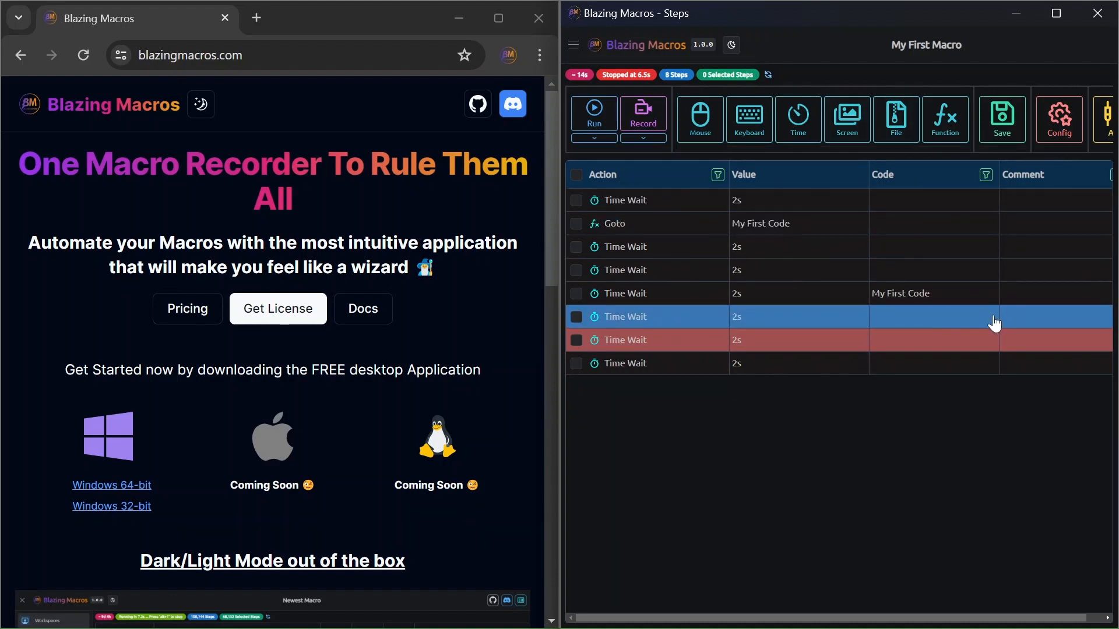
# Step: Change the "My First Code" step's code to "My First Code v2" and run the macro
pyautogui.click(959, 300)
pyautogui.click(958, 300)
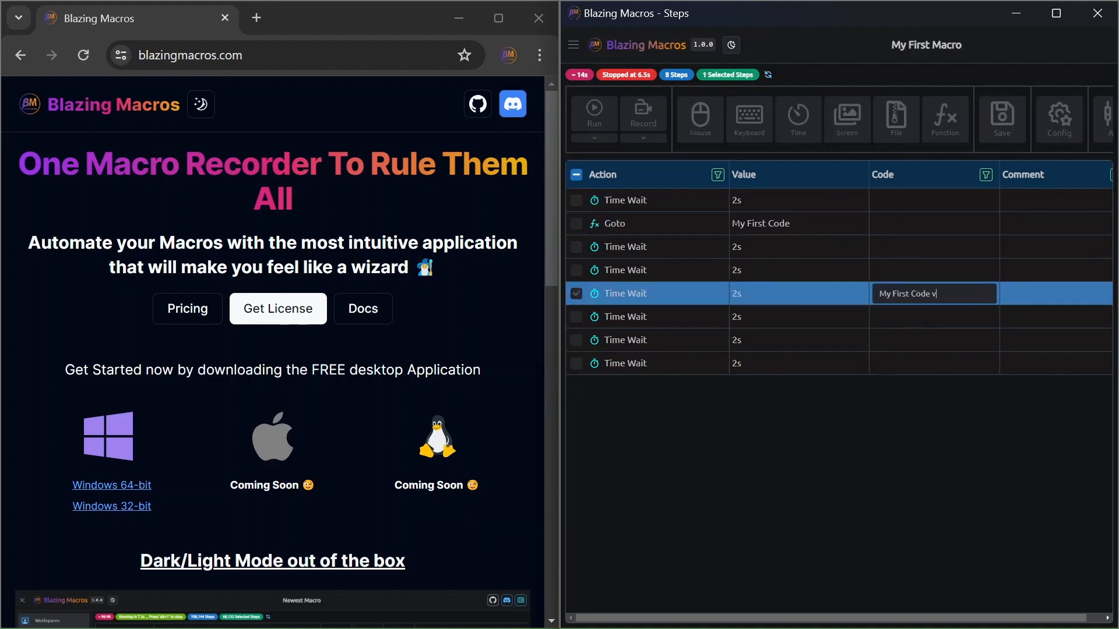
pyautogui.press('Return')
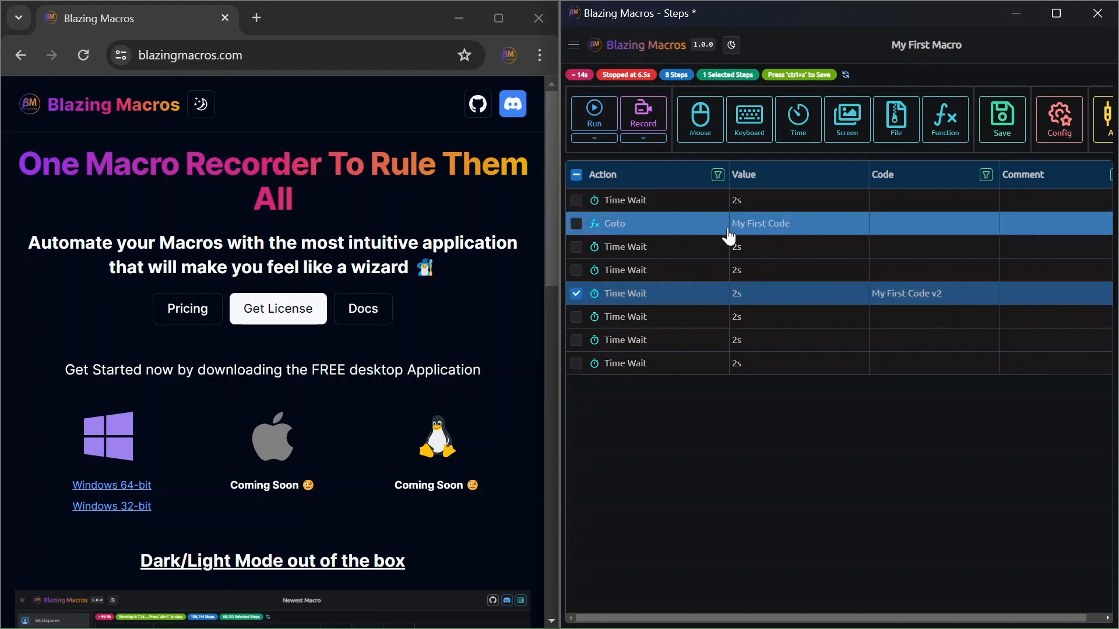
pyautogui.click(609, 124)
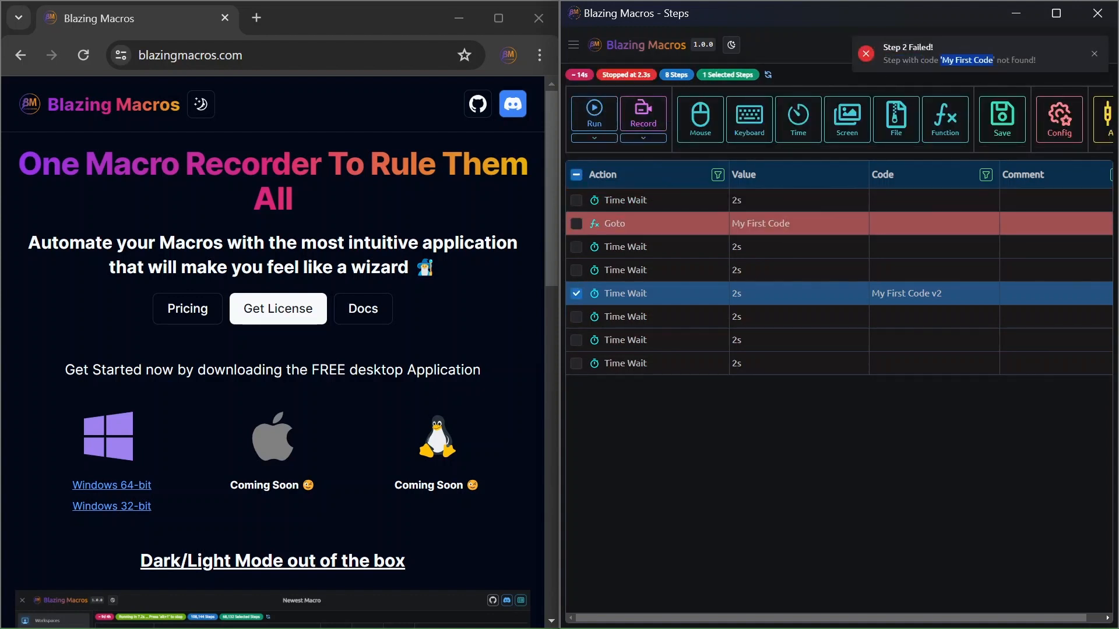
pyautogui.moveTo(1002, 61); pyautogui.dragTo(1041, 62)
# Step: Edit the Goto step so its target step code is "My First Code v2"
pyautogui.doubleClick(800, 229)
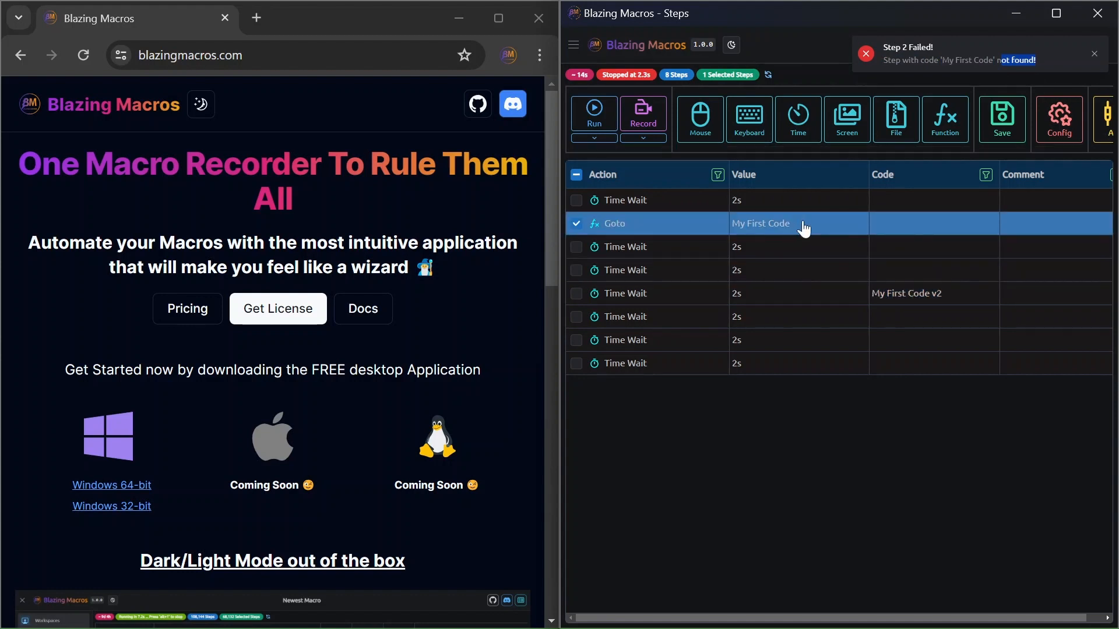
pyautogui.click(667, 280)
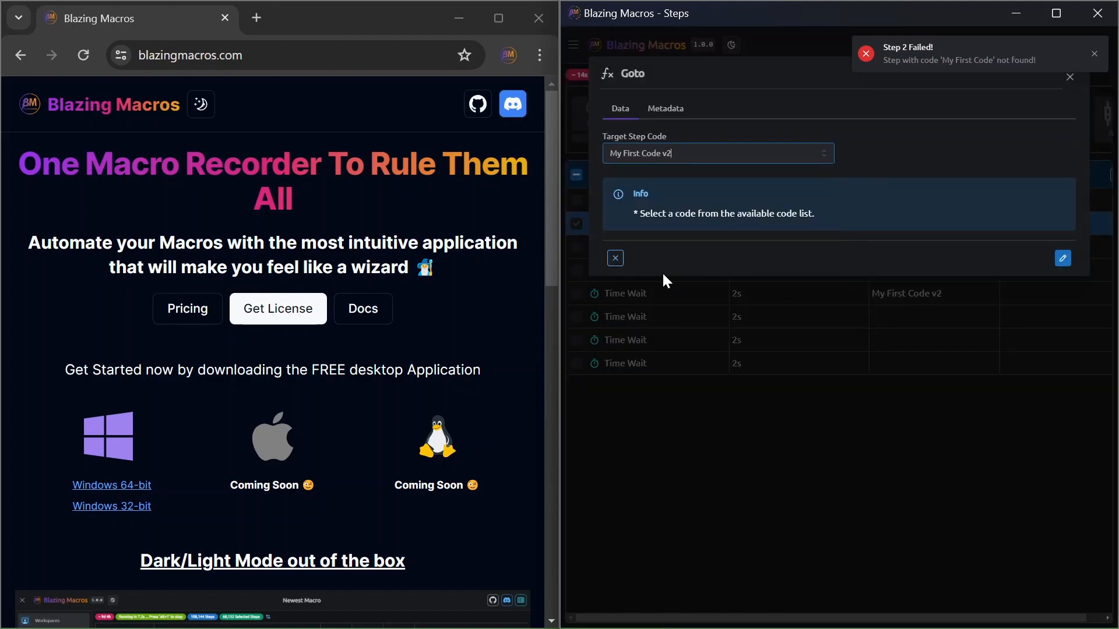
pyautogui.click(671, 154)
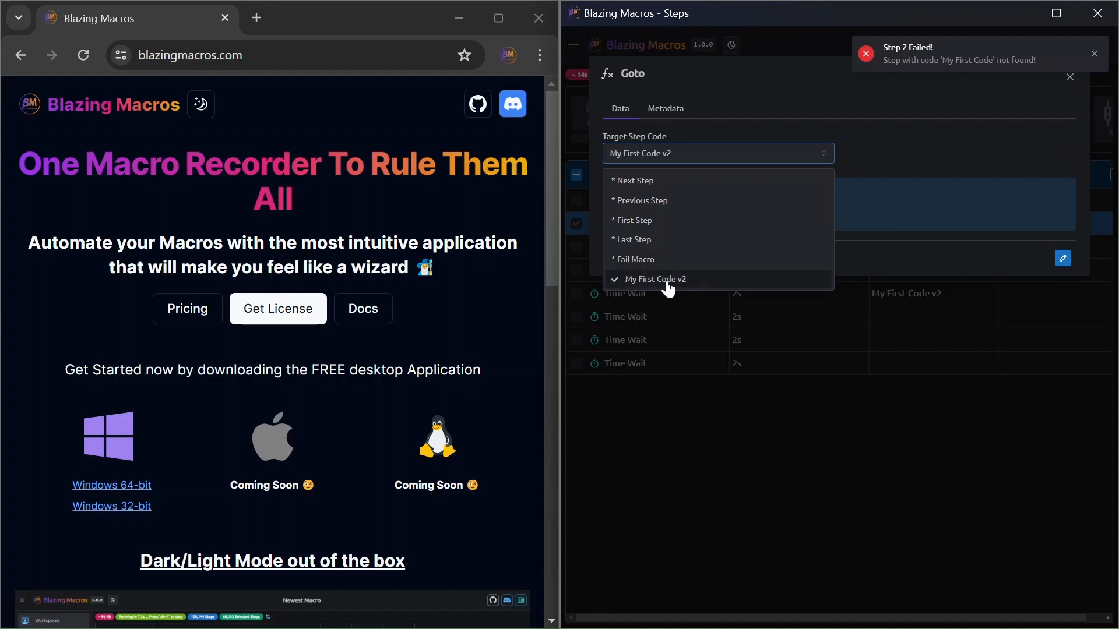
pyautogui.click(1063, 260)
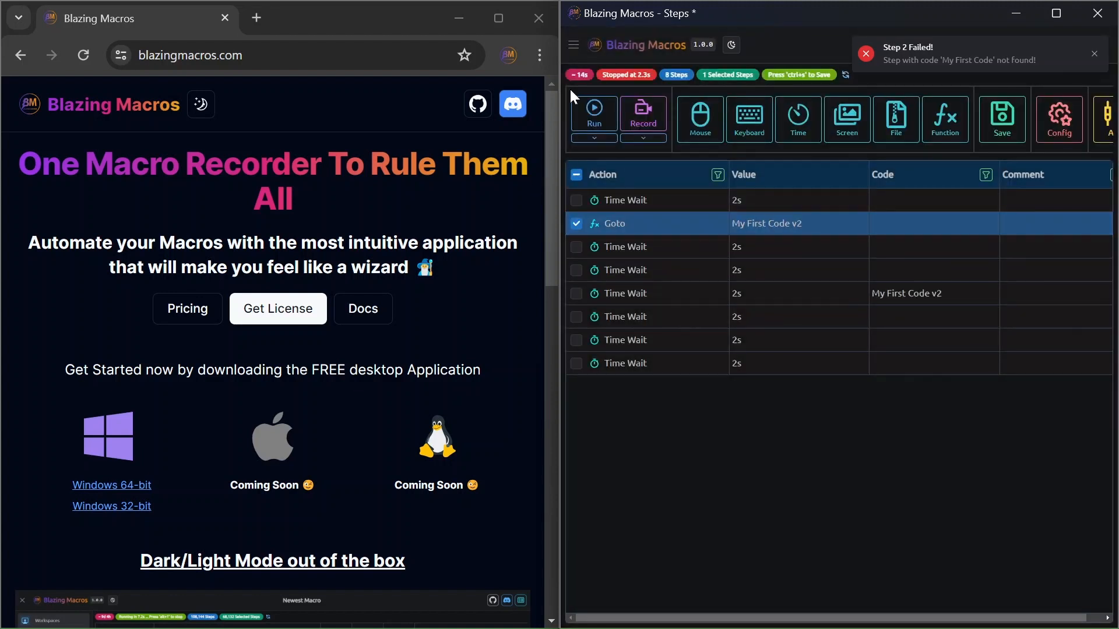
# Step: Test-run the macro until it passes the Goto jump, and dismiss the failed-step notification
pyautogui.click(593, 107)
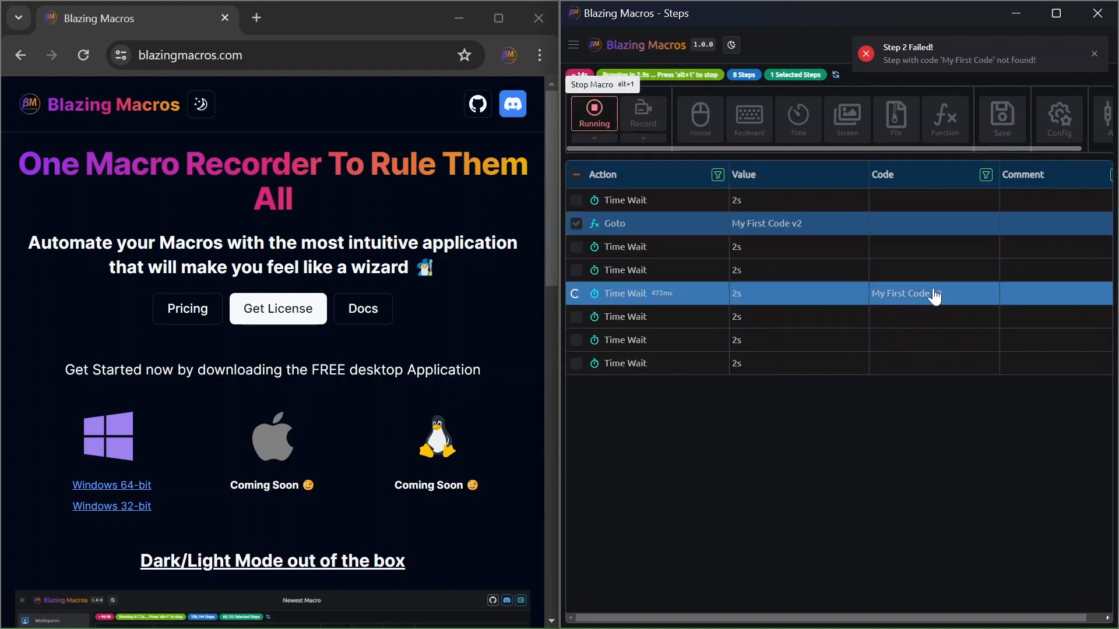
pyautogui.click(592, 122)
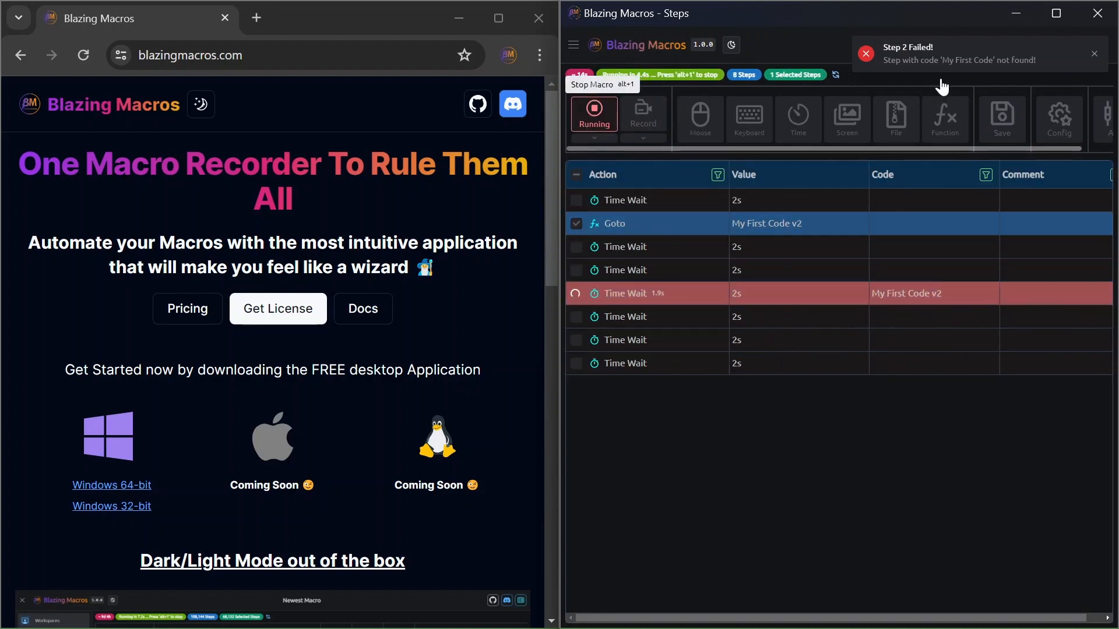
pyautogui.click(1094, 54)
pyautogui.click(945, 129)
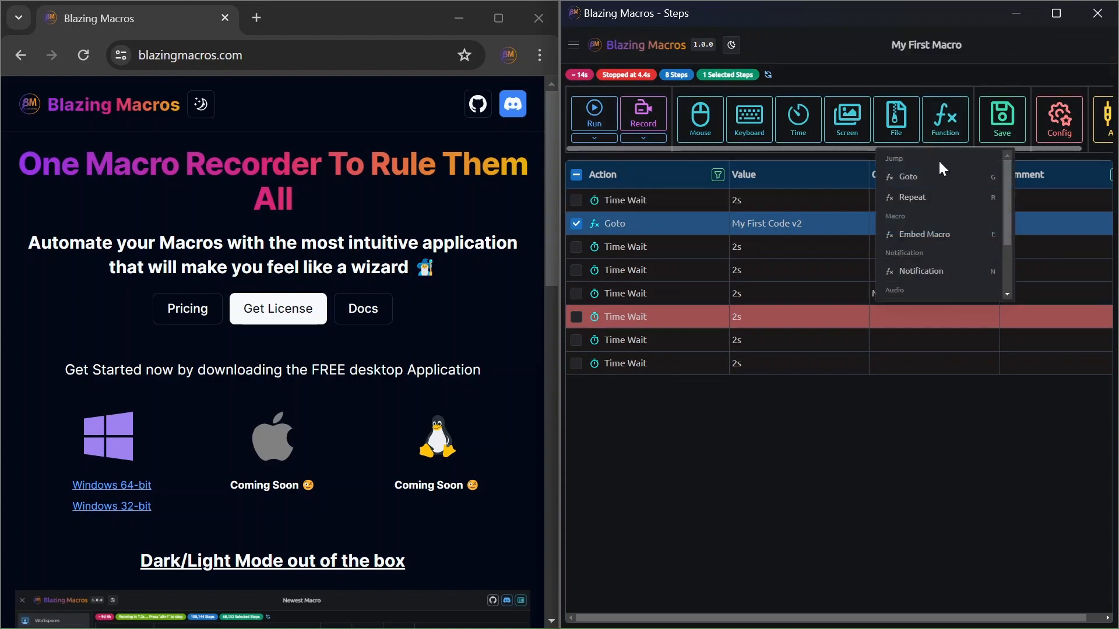
pyautogui.click(916, 198)
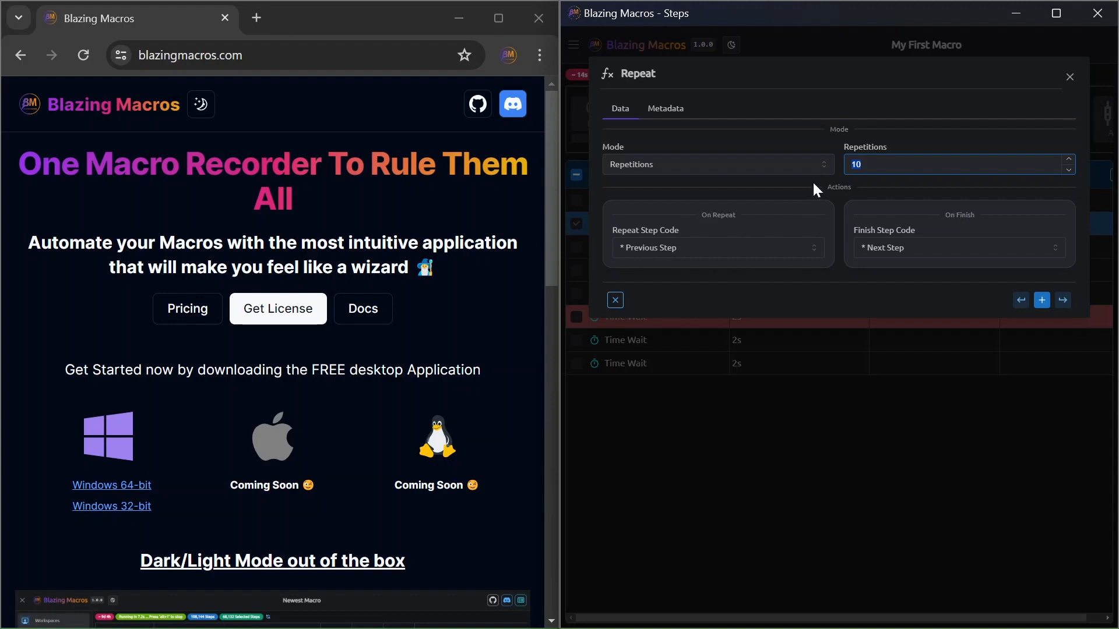
pyautogui.click(729, 164)
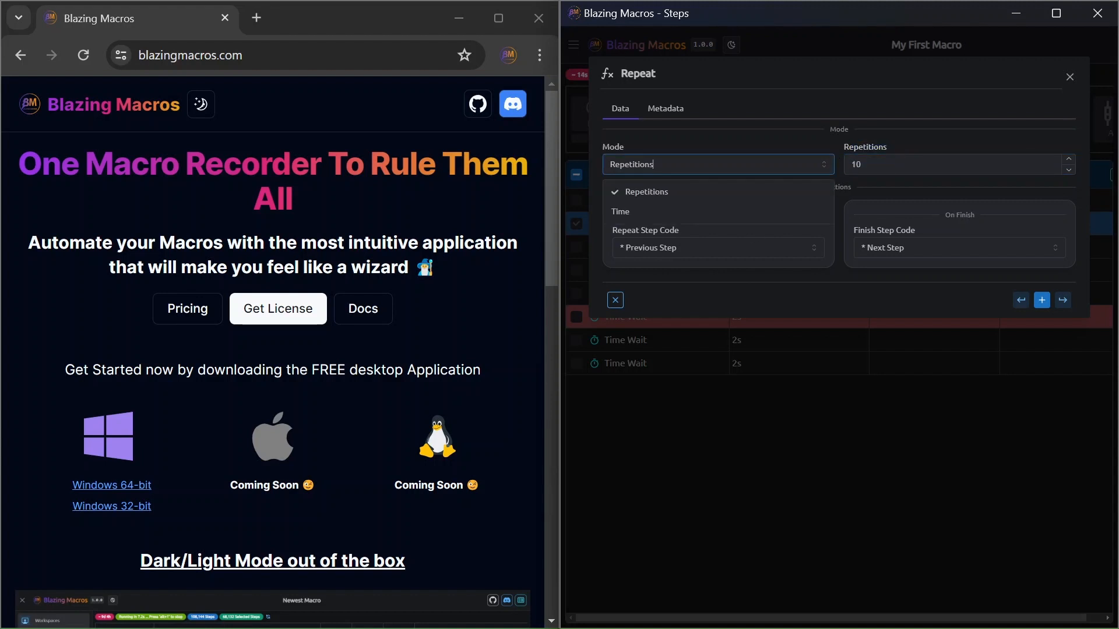
pyautogui.click(648, 214)
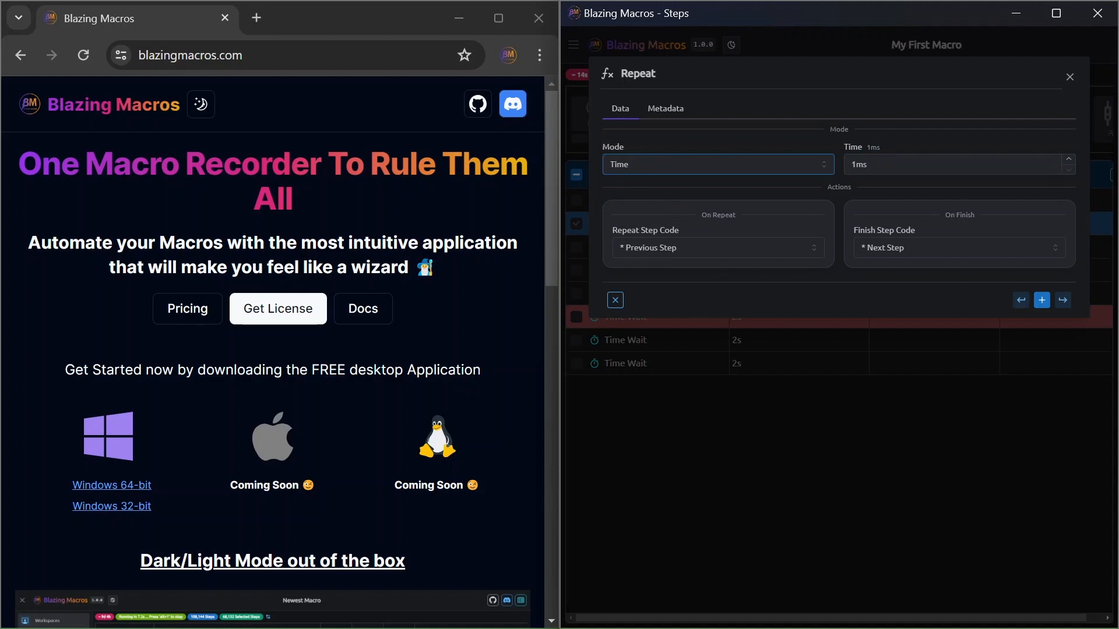
pyautogui.click(615, 302)
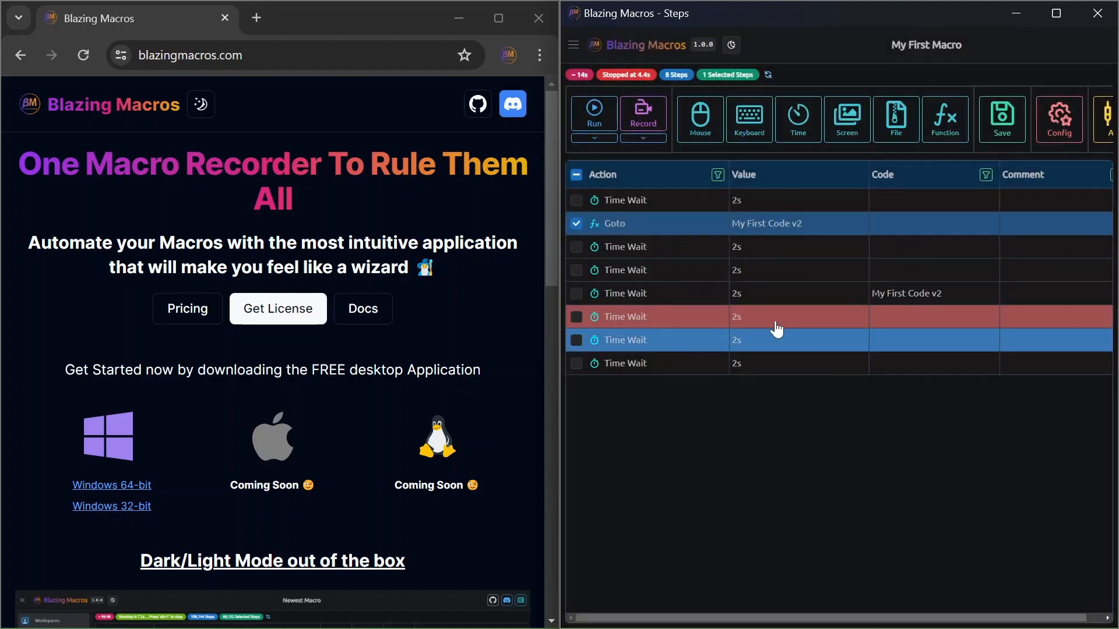
# Step: Delete the Goto step and the two Time Wait steps directly after it
pyautogui.press('Delete')
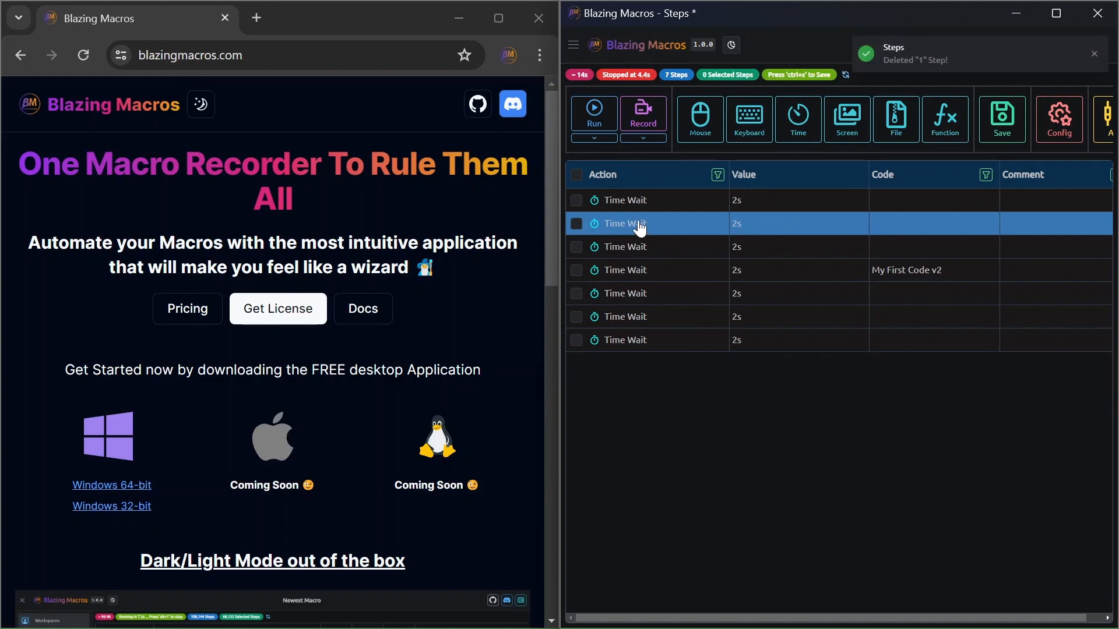
pyautogui.press('Down')
pyautogui.press('Delete')
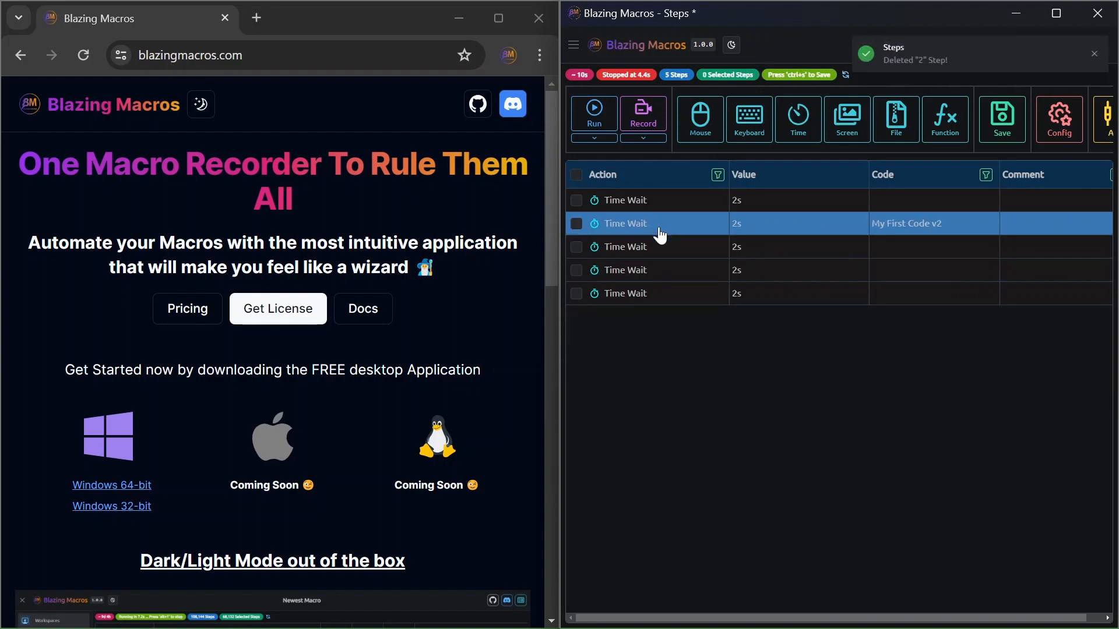
# Step: Insert a Repeat step after the fourth Time Wait step with 3 repetitions and repeat step code "My First Code v2", and run the macro
pyautogui.click(643, 276)
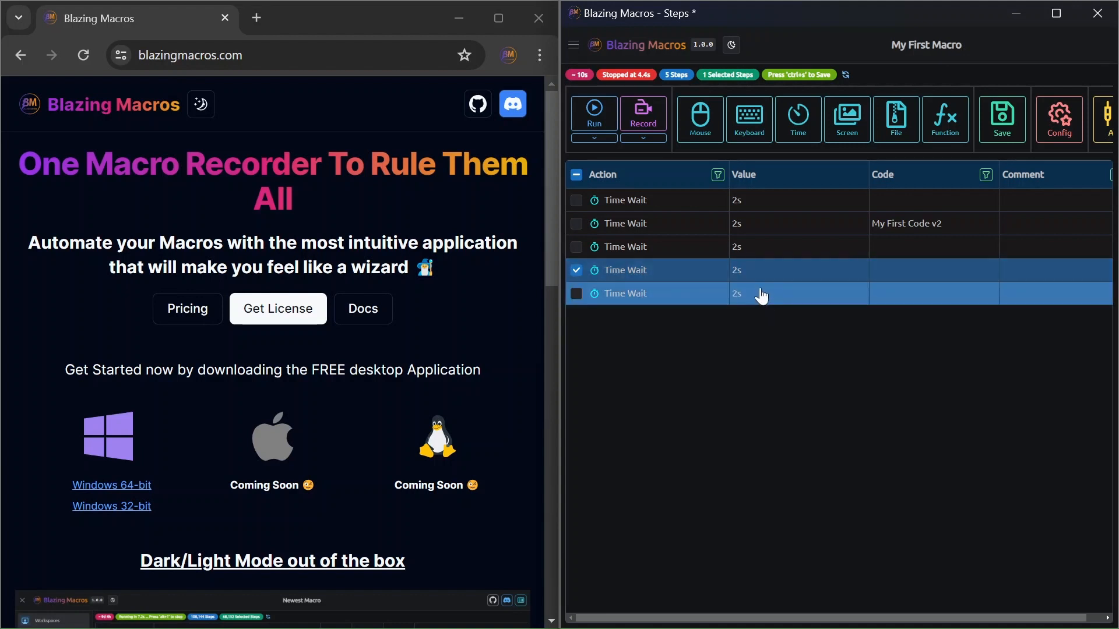
pyautogui.click(933, 135)
pyautogui.click(927, 201)
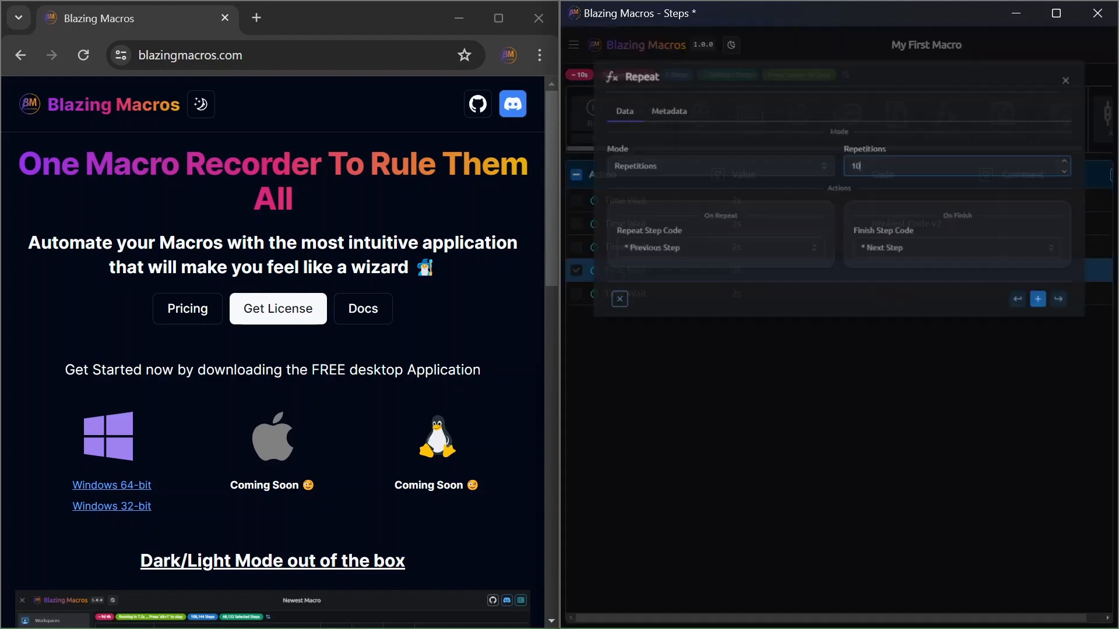
pyautogui.click(717, 248)
pyautogui.click(674, 376)
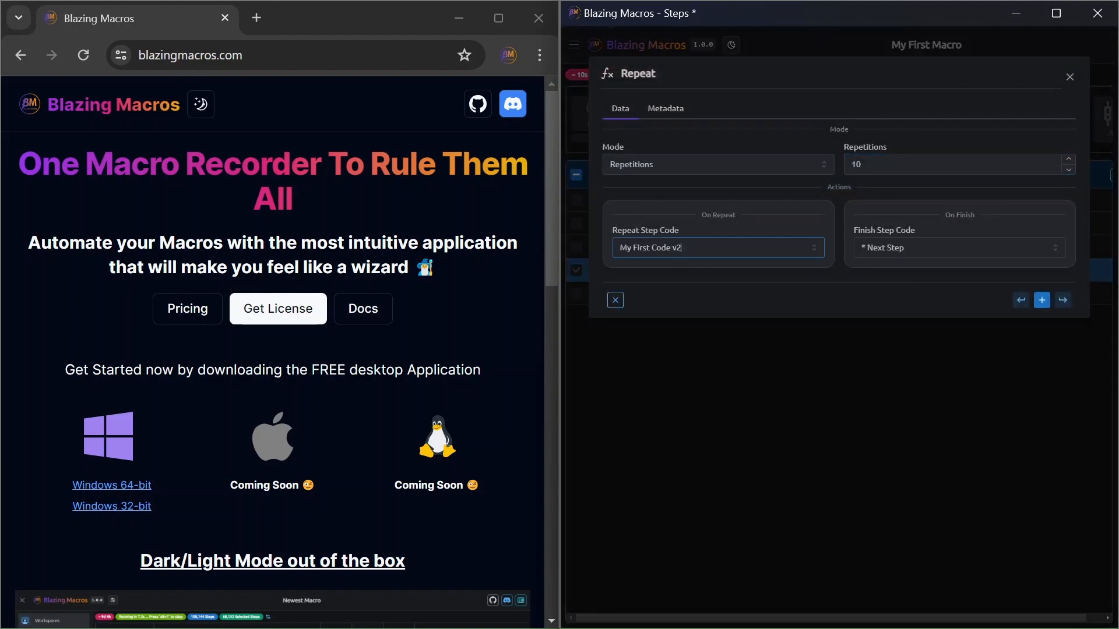
pyautogui.click(854, 166)
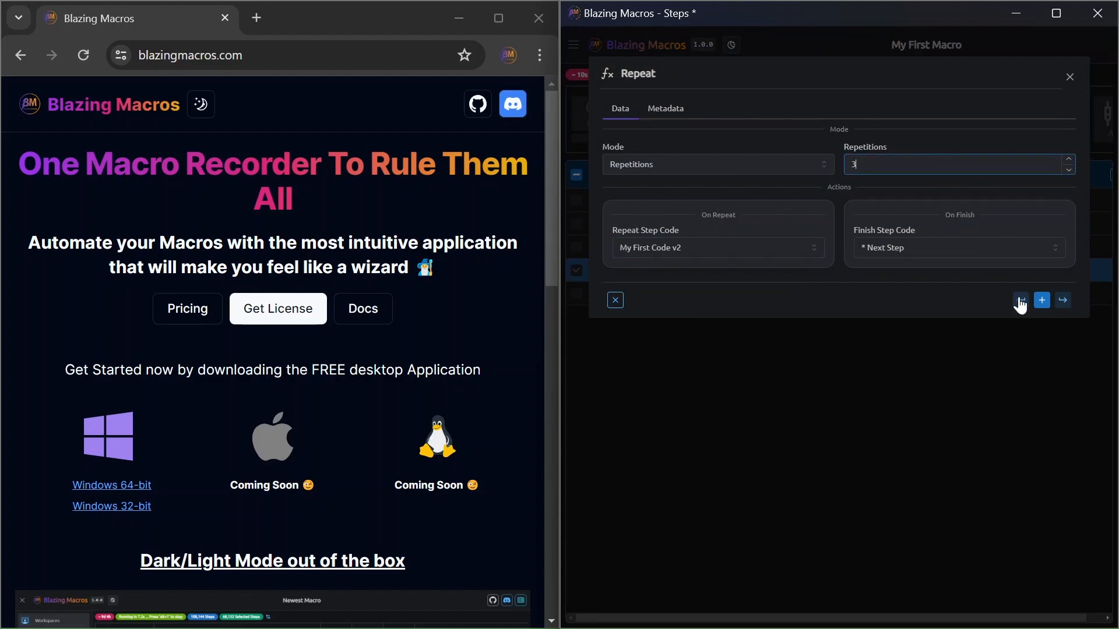
pyautogui.write('3')
pyautogui.click(1062, 300)
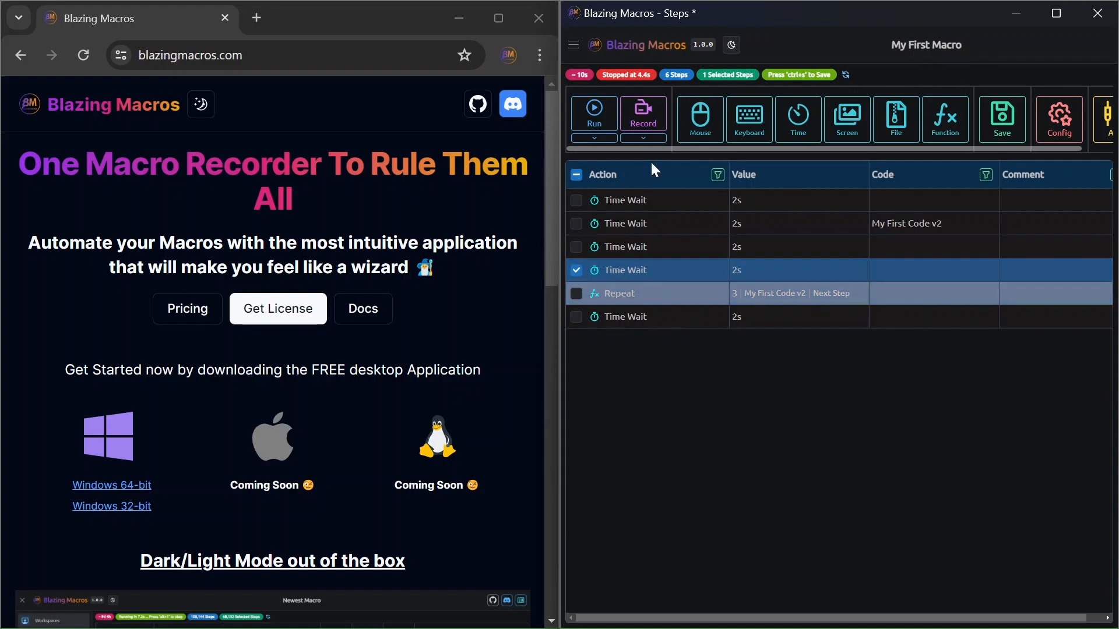
pyautogui.click(593, 114)
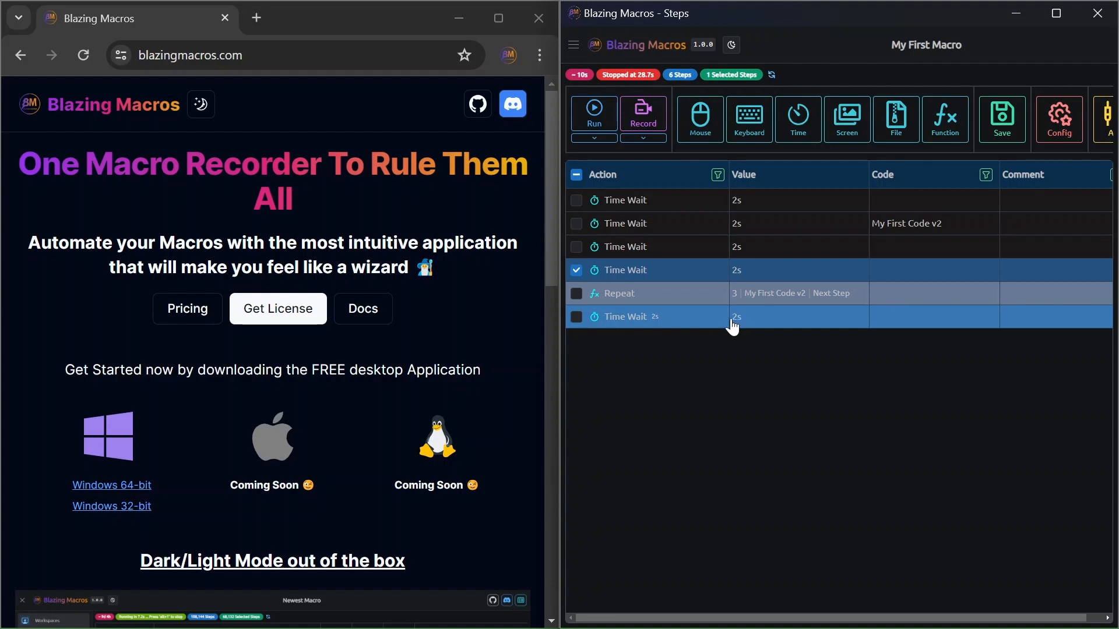
# Step: Examine the Repeat step's Time mode and its repeat and finish step code options, and close it without saving
pyautogui.doubleClick(775, 295)
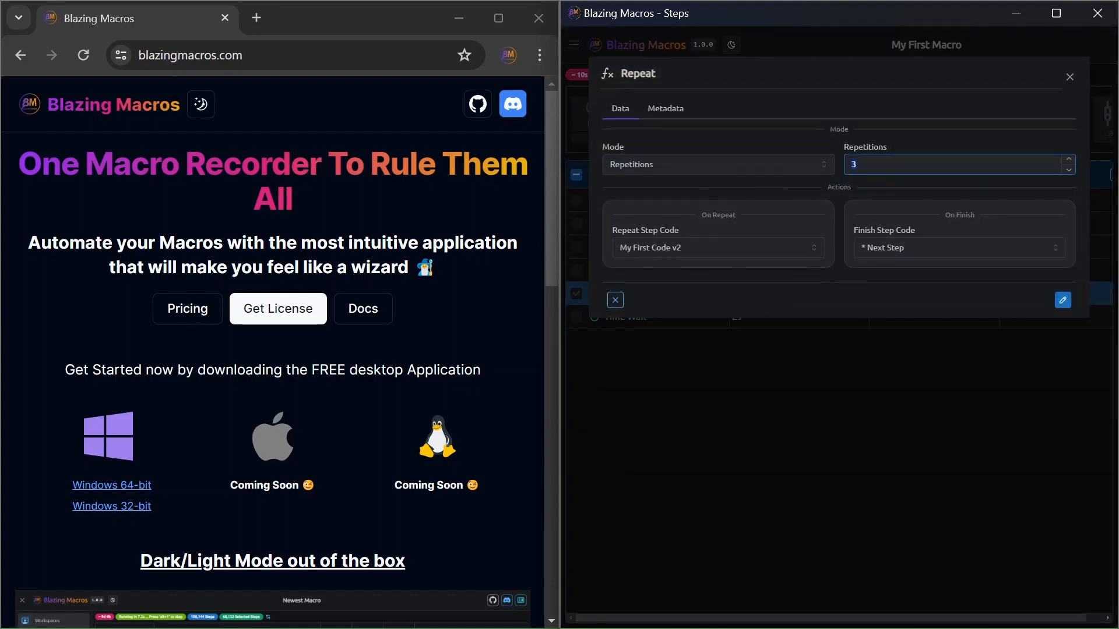
pyautogui.click(644, 165)
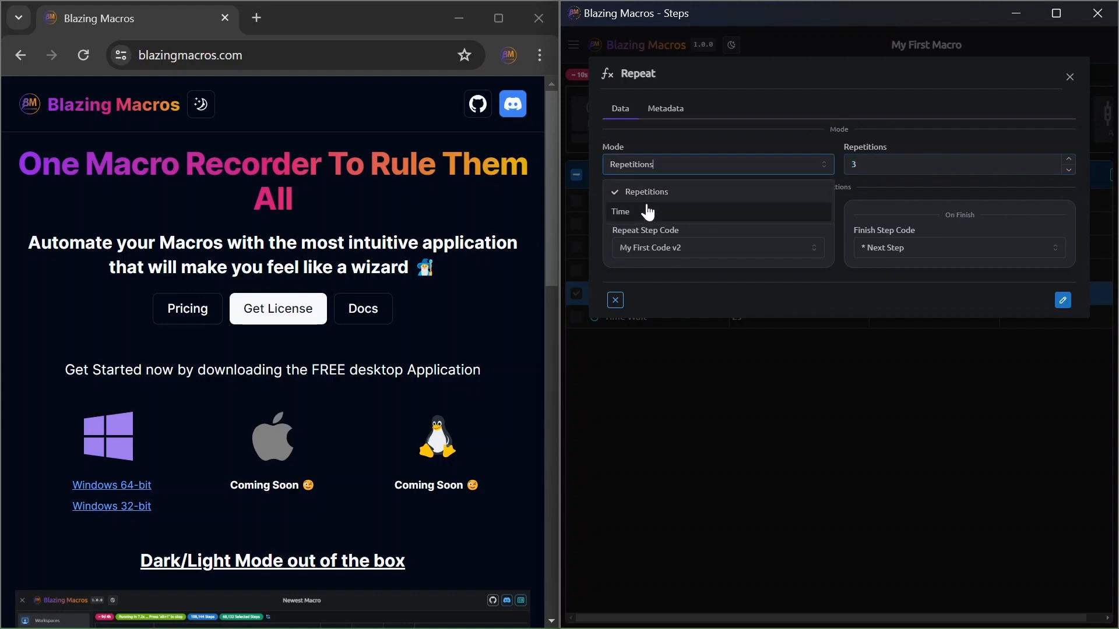
pyautogui.click(644, 214)
pyautogui.click(854, 165)
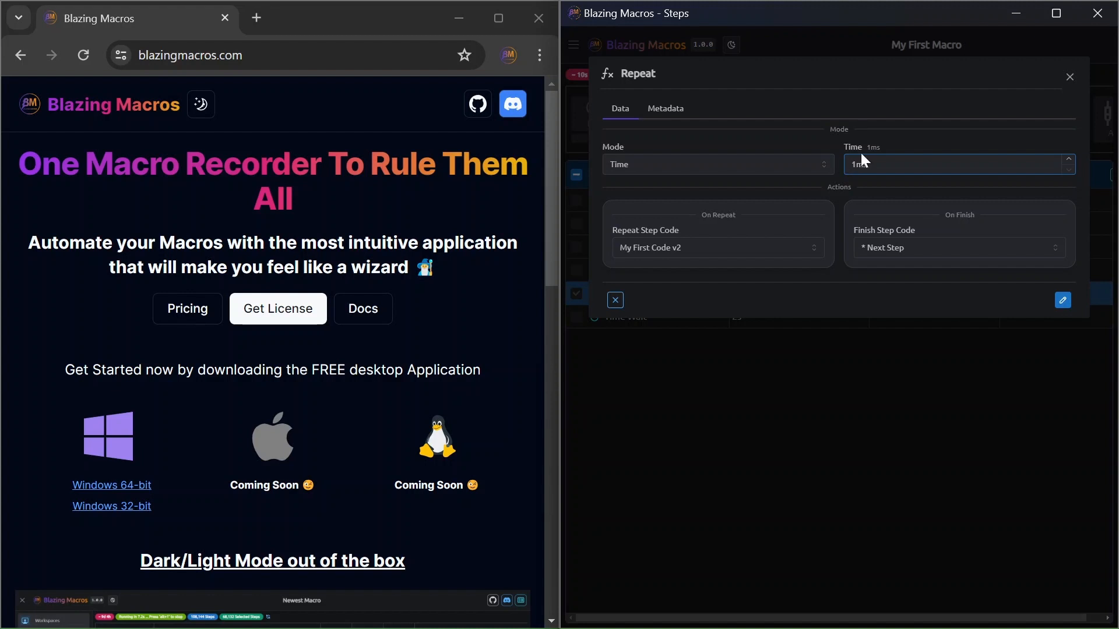
pyautogui.moveTo(861, 148); pyautogui.dragTo(610, 164)
pyautogui.click(652, 248)
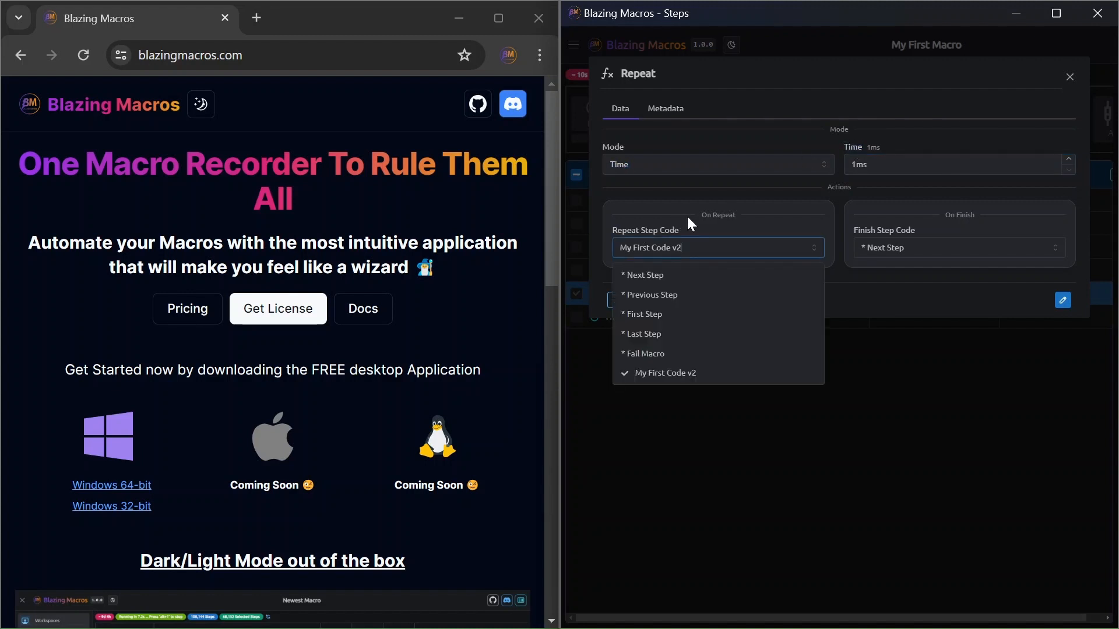
pyautogui.click(653, 248)
pyautogui.click(653, 248)
pyautogui.click(938, 248)
pyautogui.click(938, 248)
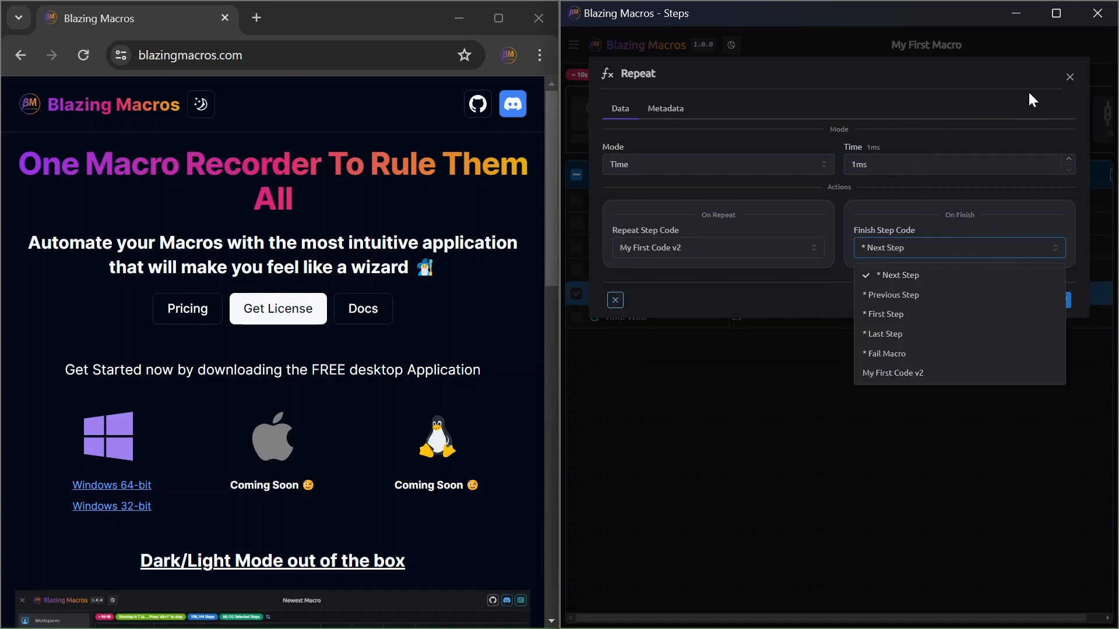
pyautogui.click(1071, 79)
pyautogui.click(1070, 79)
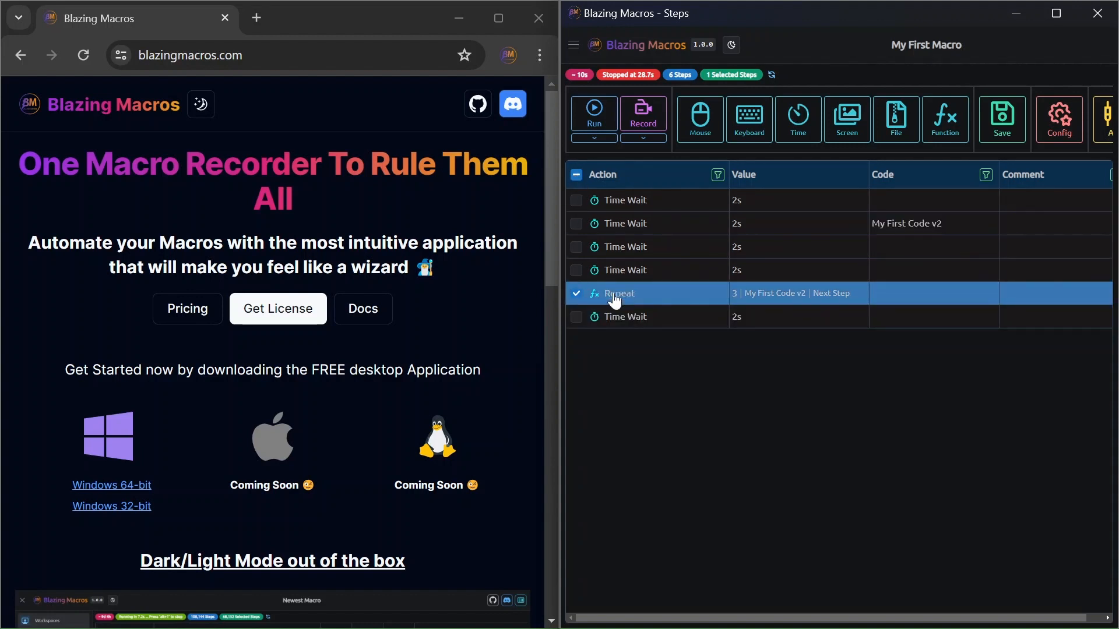
# Step: Delete the Repeat step from the macro
pyautogui.press('Delete')
# Step: Simulate a Notification step with the default title and message and a 3s duration, and add it to the macro
pyautogui.click(945, 117)
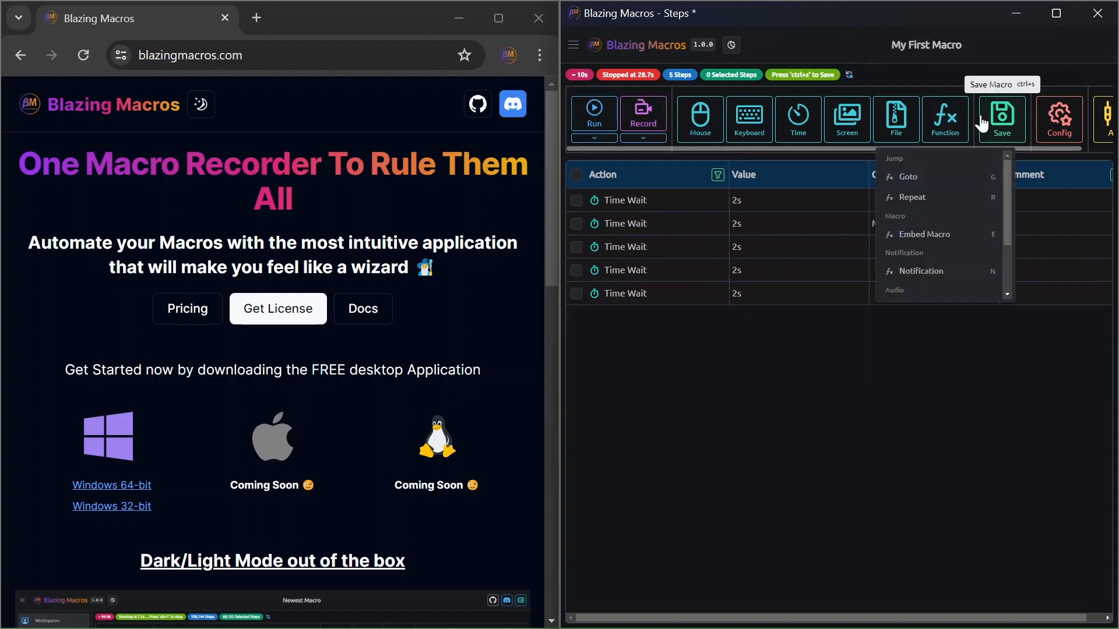
pyautogui.scroll(-2, 927, 259)
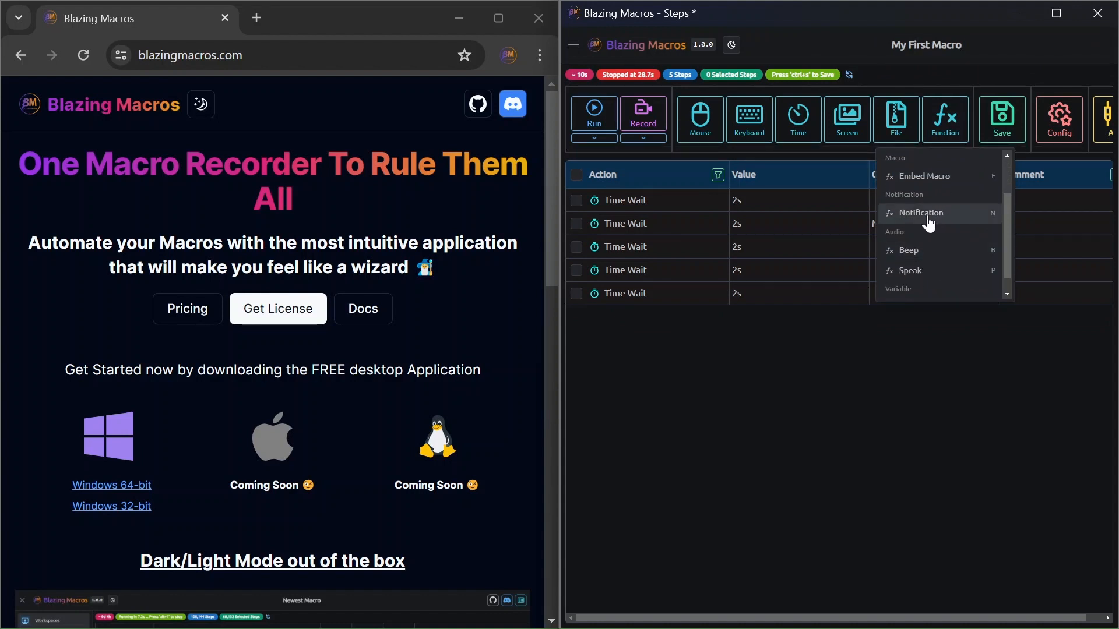
pyautogui.click(929, 223)
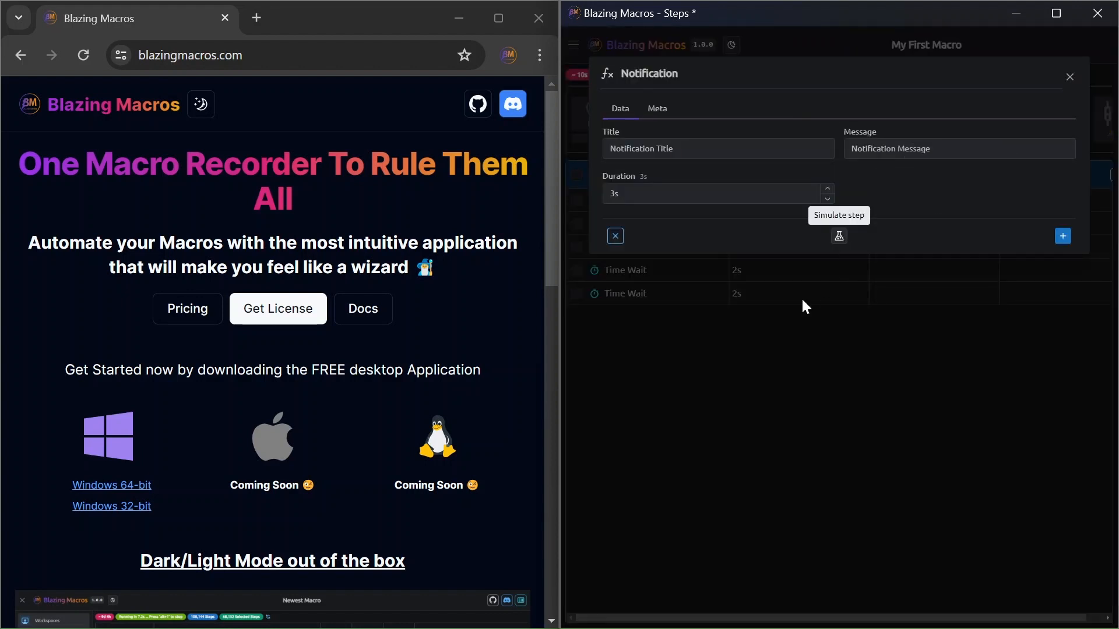
pyautogui.click(839, 236)
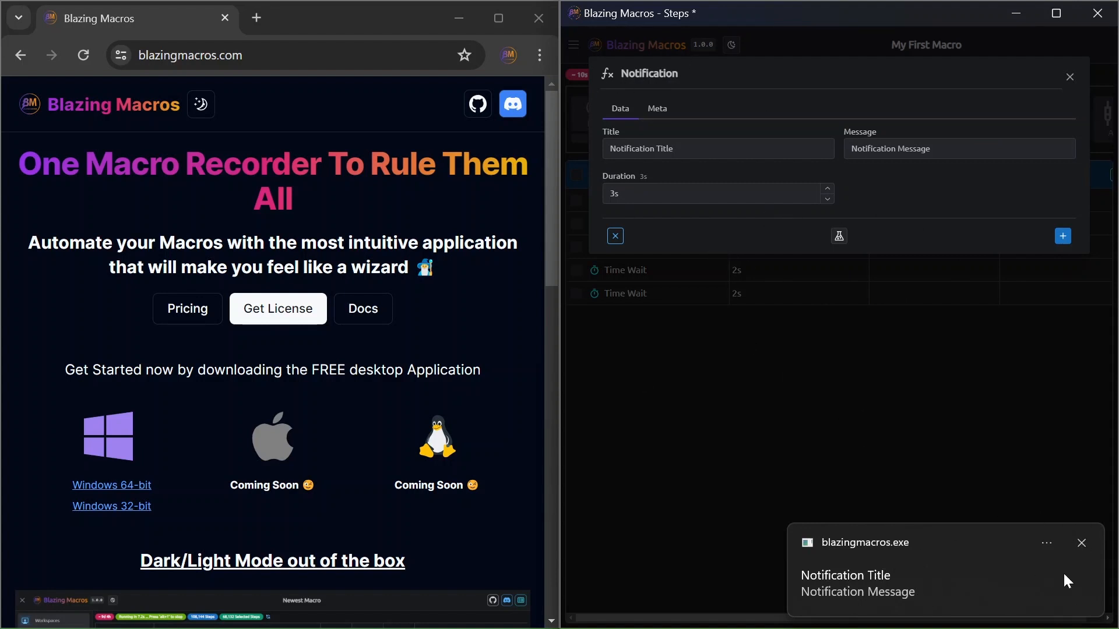
pyautogui.click(1083, 543)
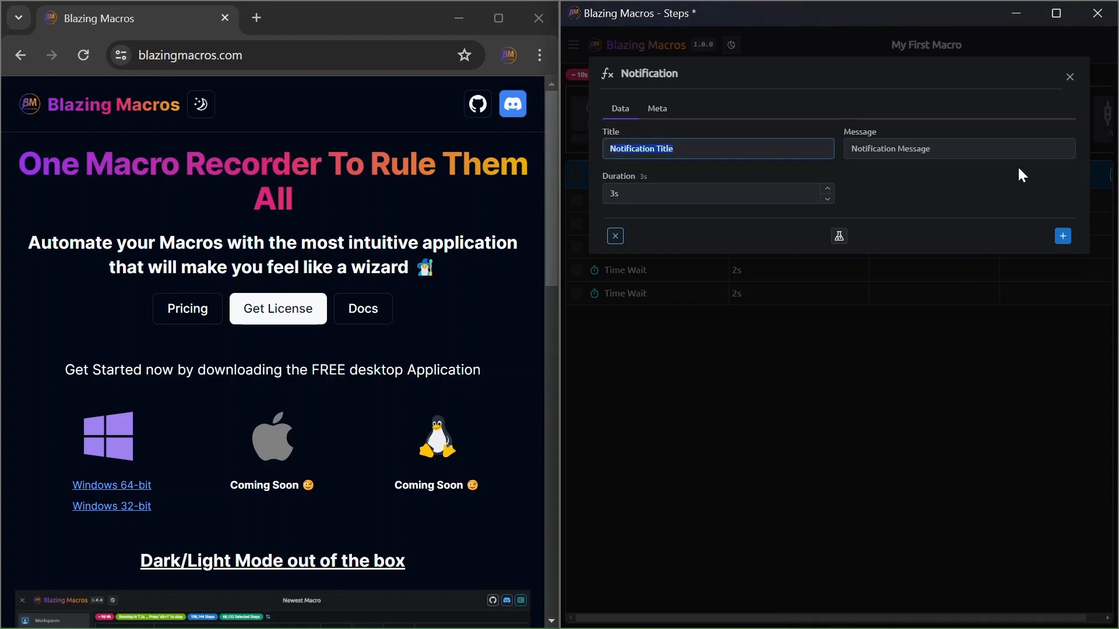
pyautogui.press('Tab')
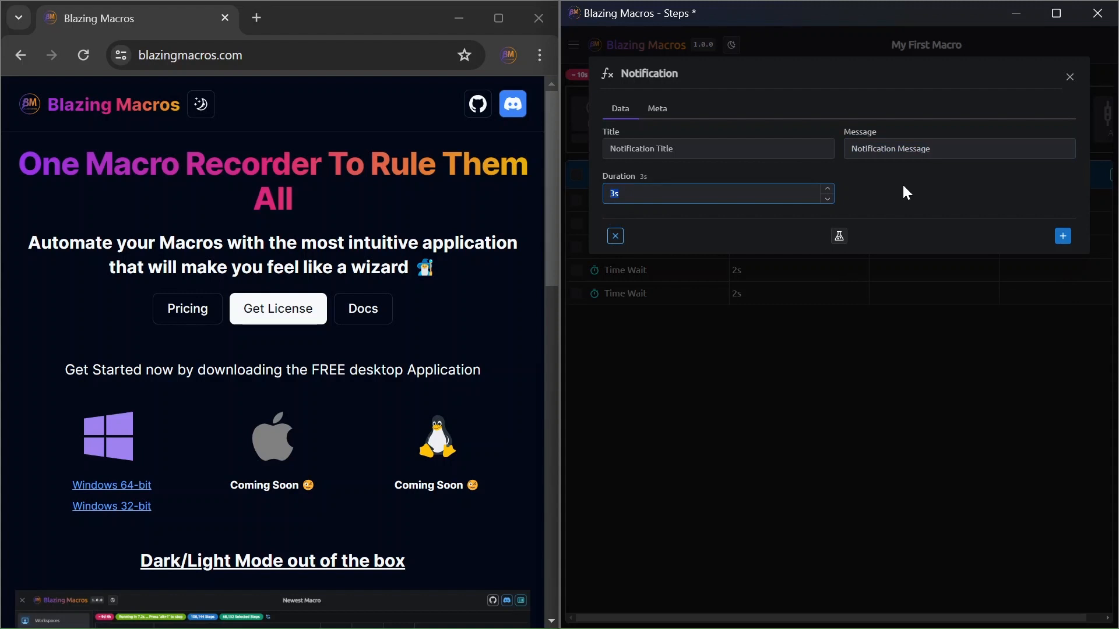
pyautogui.click(1063, 236)
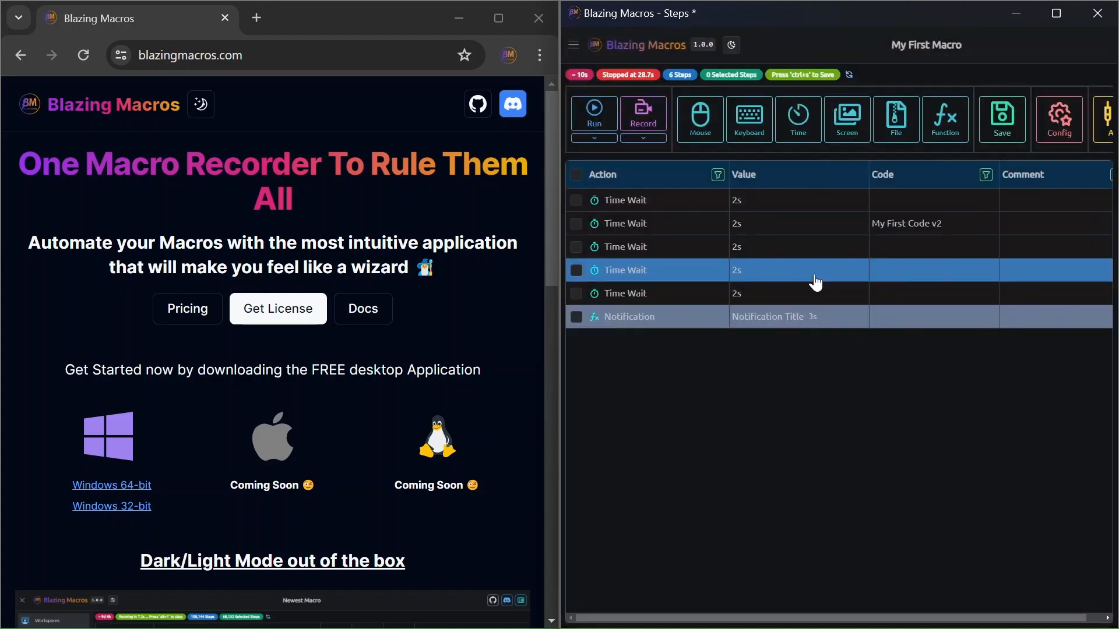
# Step: Review the Notification step's settings without changing them, and delete the step
pyautogui.doubleClick(775, 318)
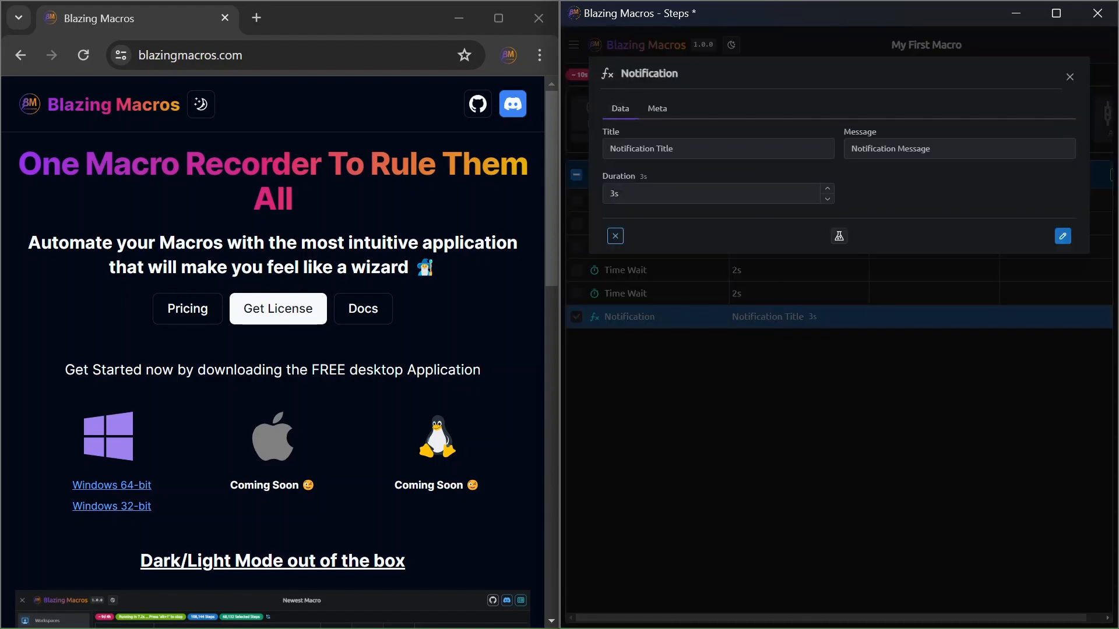
pyautogui.click(1069, 77)
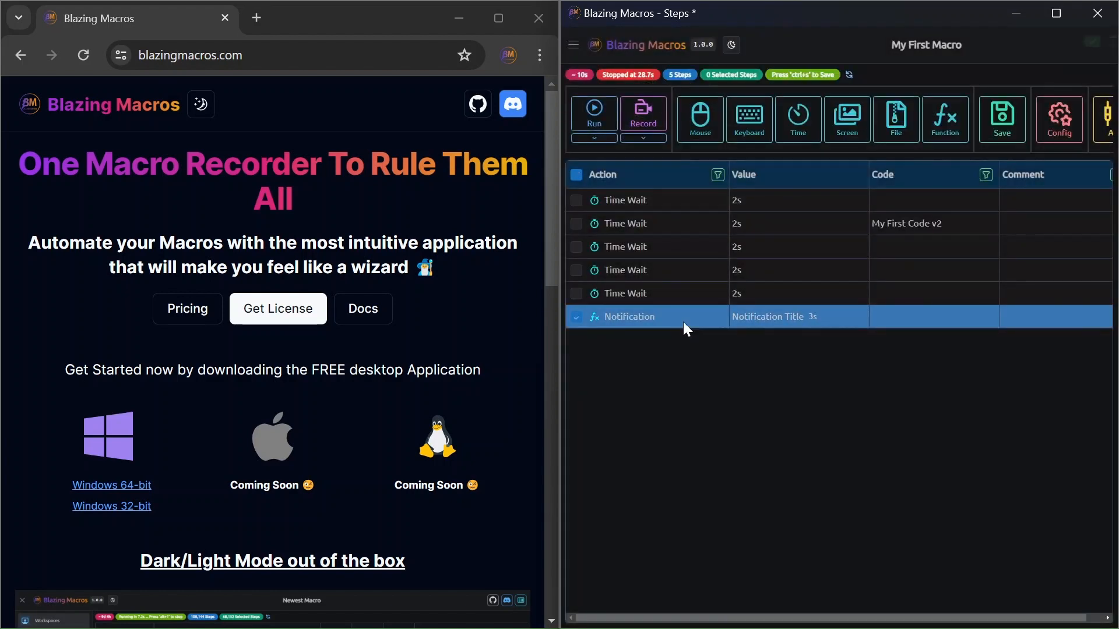
pyautogui.press('Delete')
# Step: Start a new Beep function step with frequency 2000 and duration 2000ms, and simulate it
pyautogui.click(956, 130)
pyautogui.scroll(-3, 939, 233)
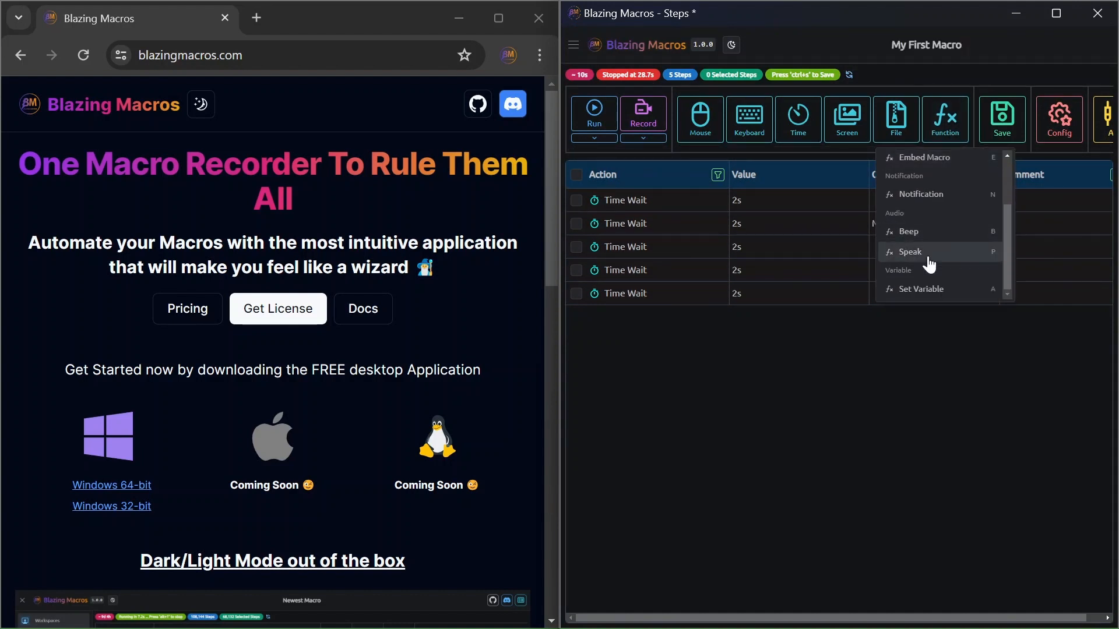
pyautogui.click(928, 233)
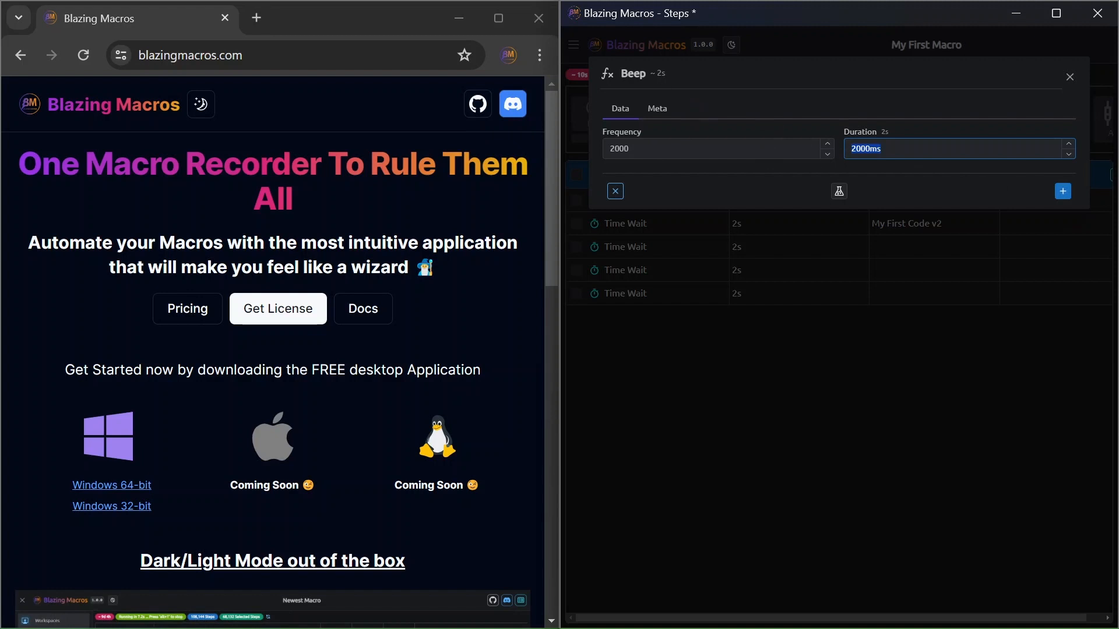
pyautogui.click(839, 191)
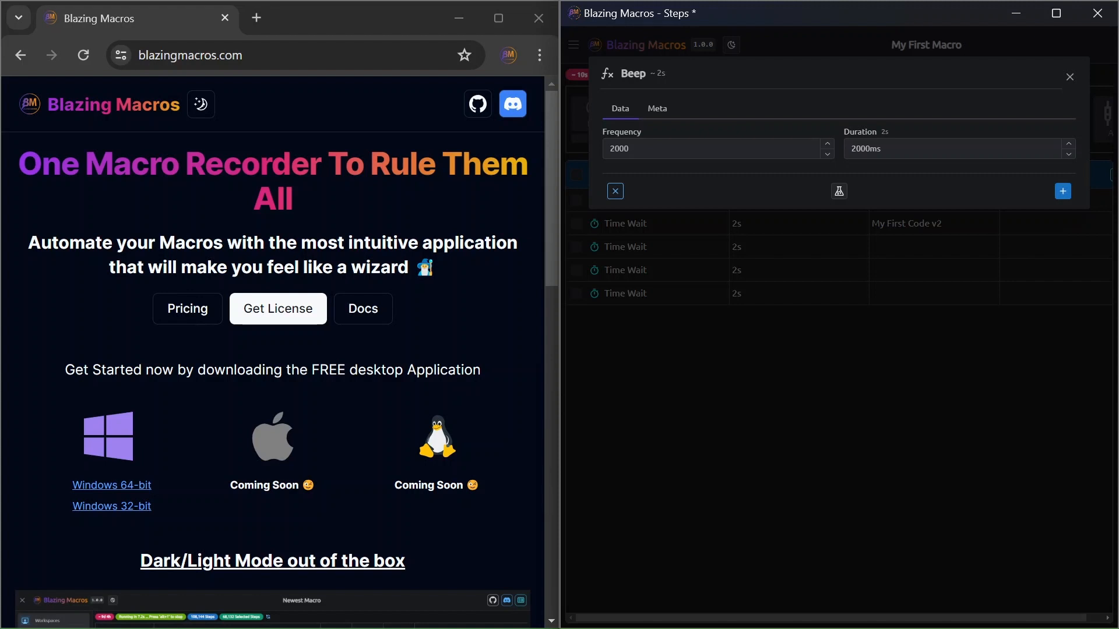
# Step: Set the Beep frequency to 1000 and simulate the step
pyautogui.moveTo(615, 149); pyautogui.dragTo(609, 149)
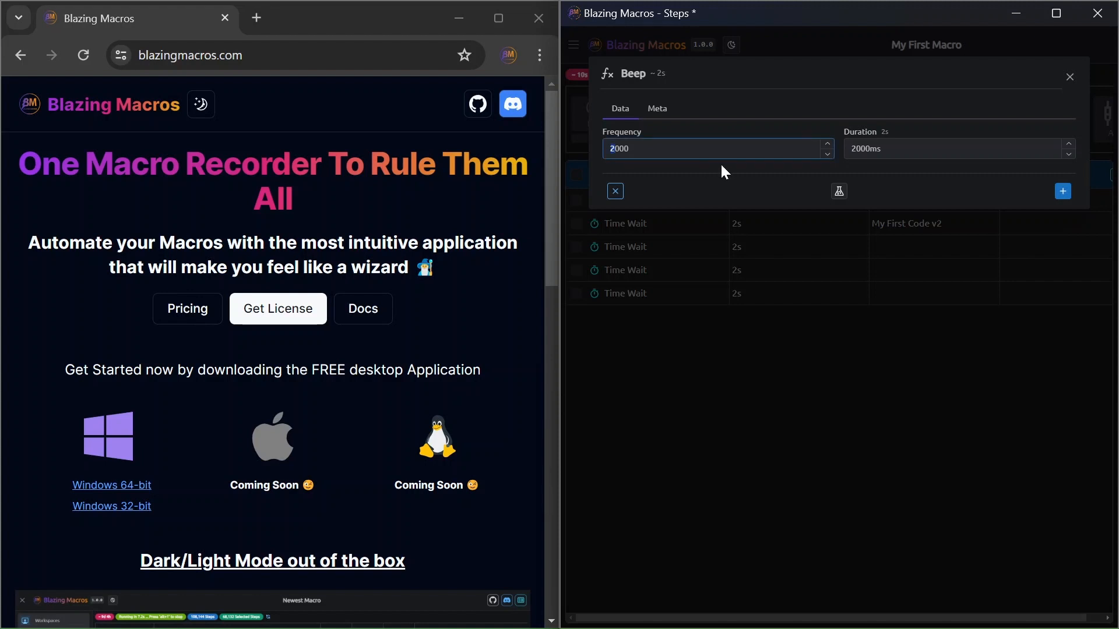
pyautogui.write('1')
pyautogui.click(838, 192)
# Step: Set the Beep frequency to 300, simulate the step, and add it to the end of the macro
pyautogui.click(615, 149)
pyautogui.hotkey('ctrl', 'a')
pyautogui.write('300')
pyautogui.click(838, 192)
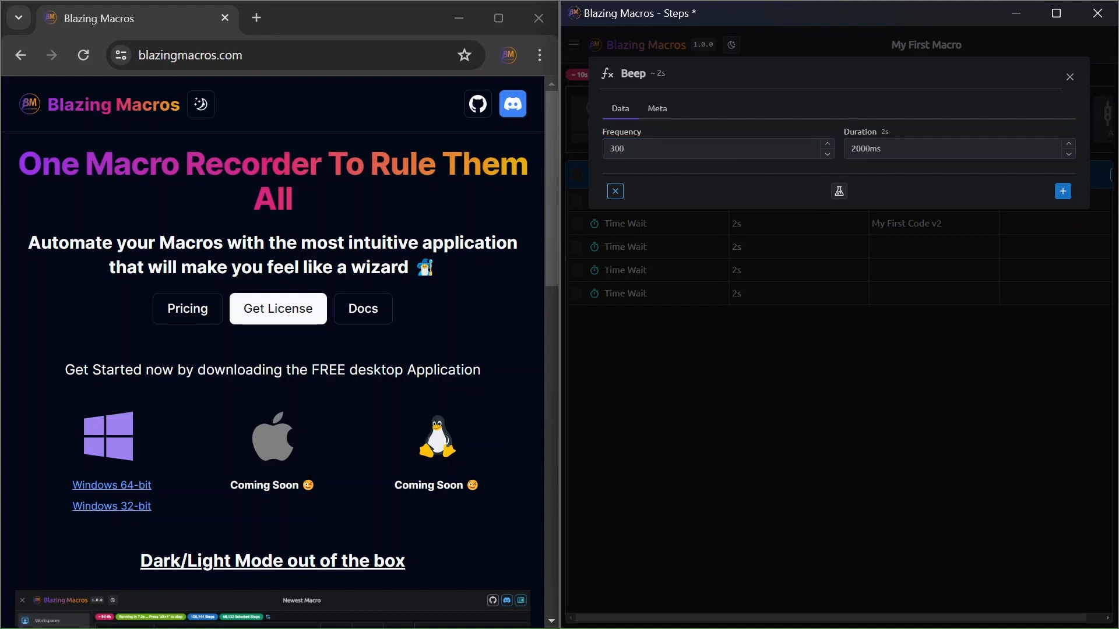
pyautogui.click(1062, 191)
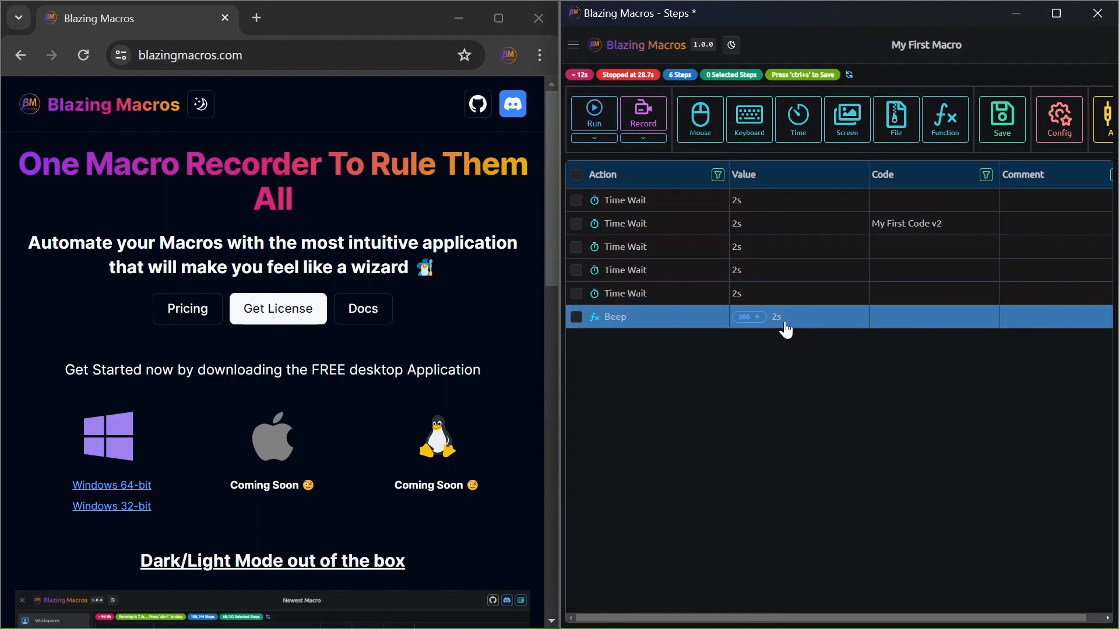
# Step: Start a Speak function step with the speech text "Blazing Macros" and count 1, and simulate it
pyautogui.click(945, 122)
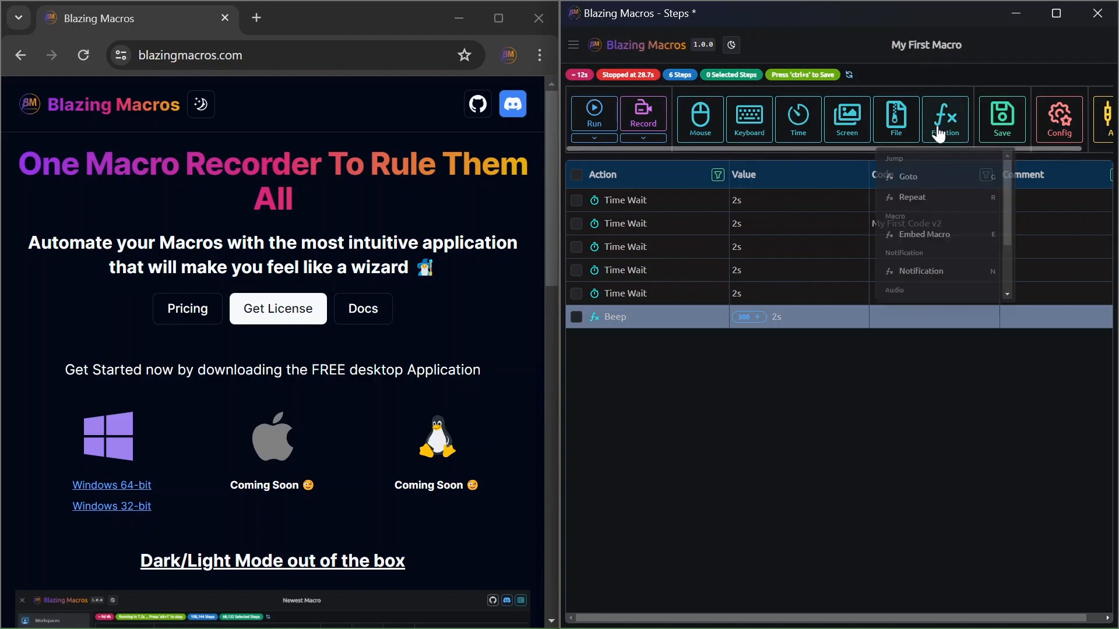
pyautogui.scroll(-2, 917, 253)
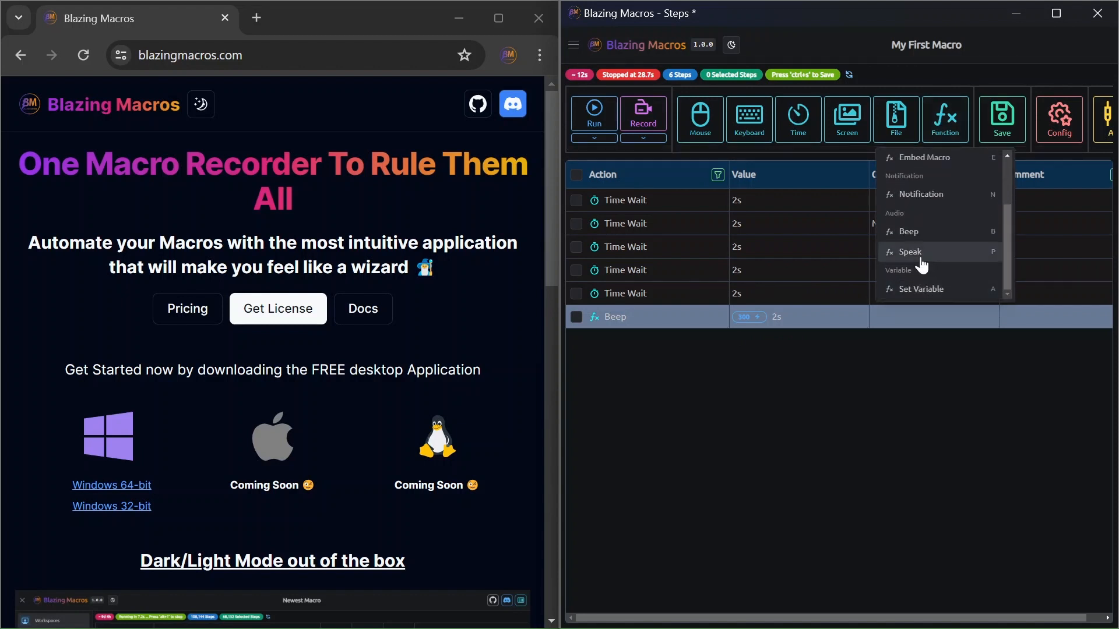
pyautogui.click(921, 258)
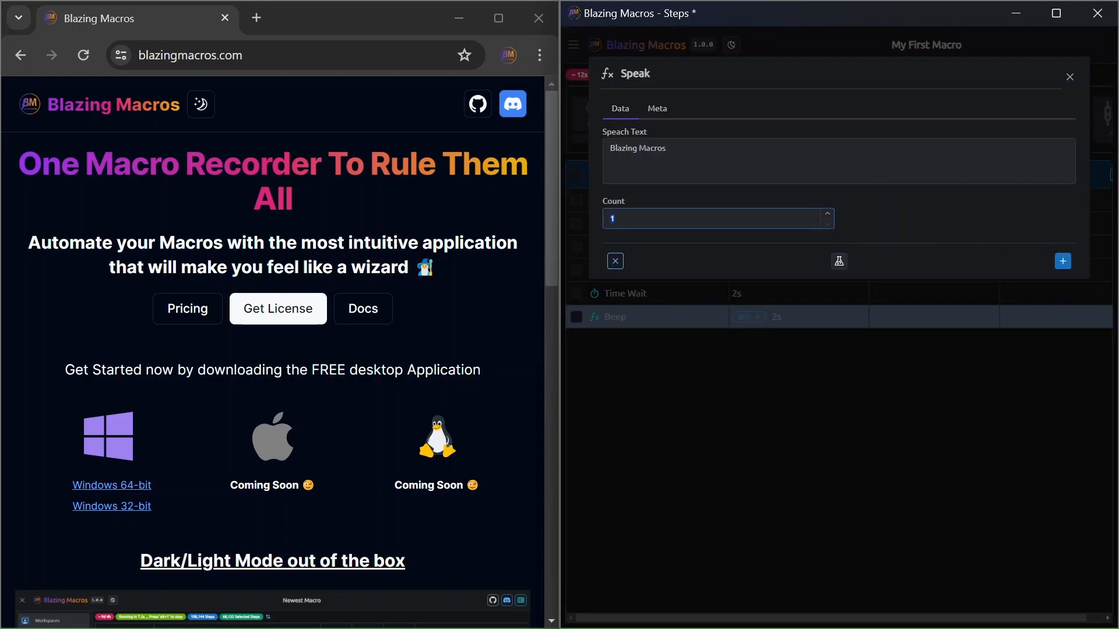
pyautogui.hotkey('shift', 'Tab')
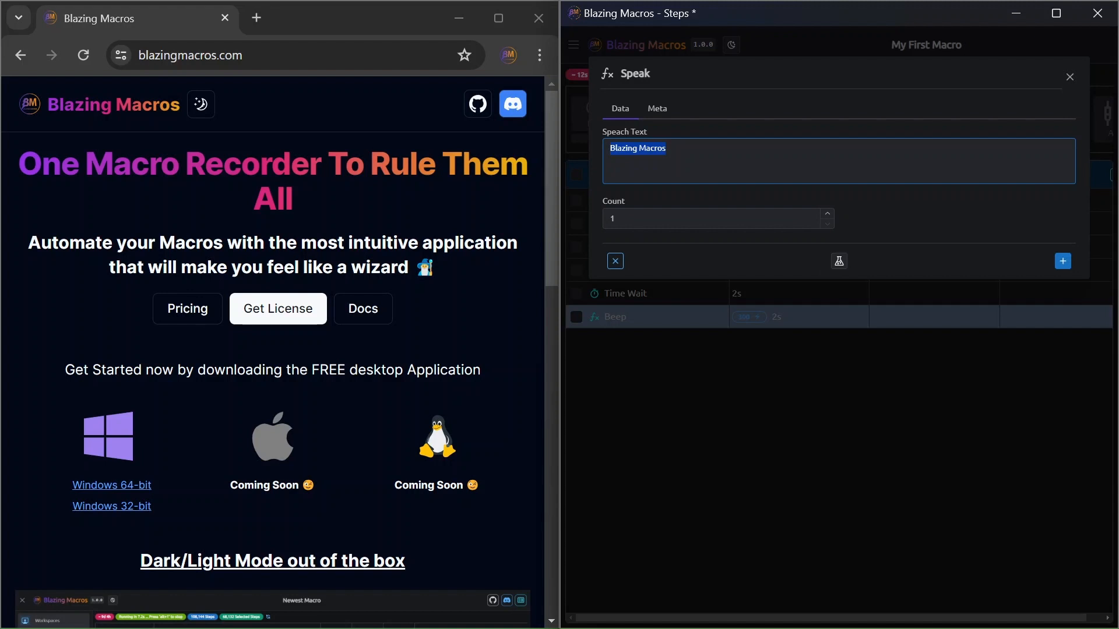
pyautogui.press('Tab')
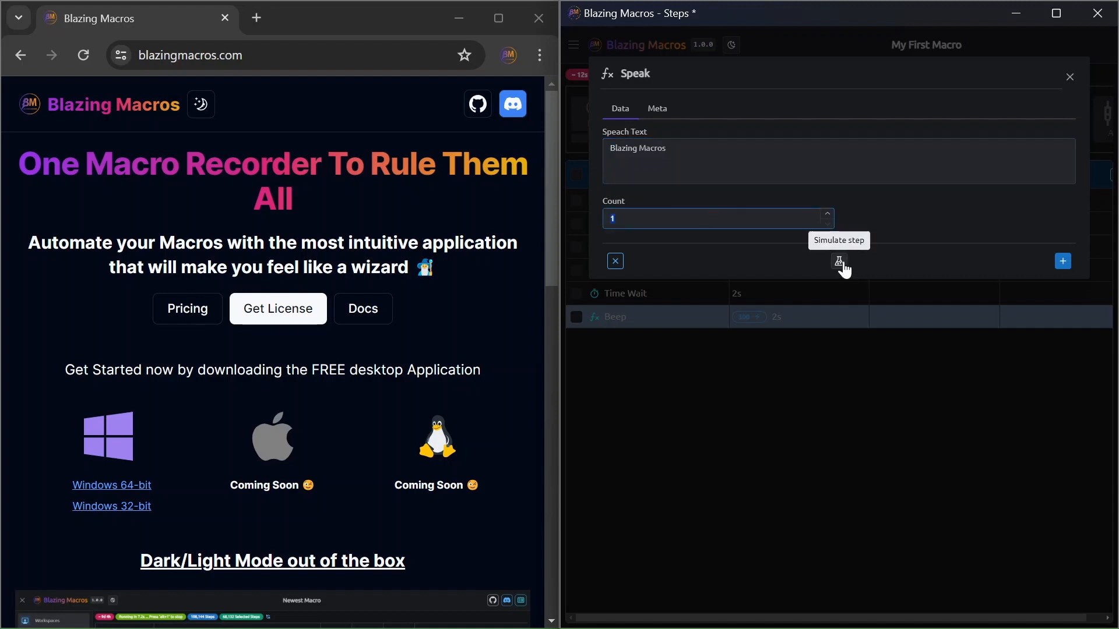
pyautogui.click(842, 264)
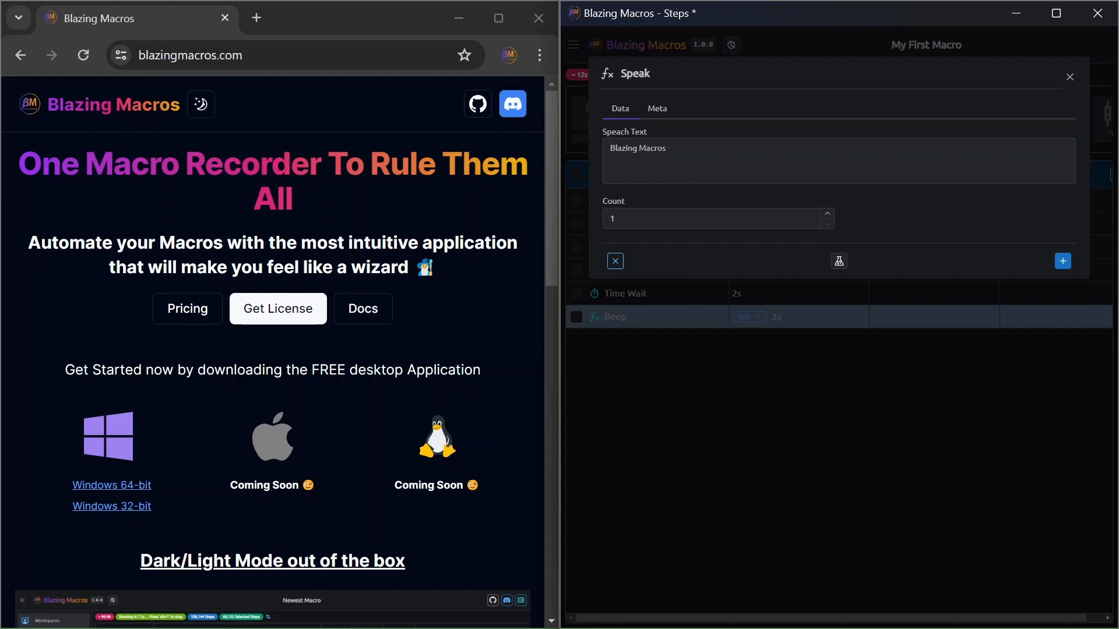
pyautogui.moveTo(683, 150); pyautogui.dragTo(605, 149)
pyautogui.click(623, 134)
# Step: Check the system's sound output devices and volume mixer, and leave the Speak step without adding it
pyautogui.moveTo(995, 628)
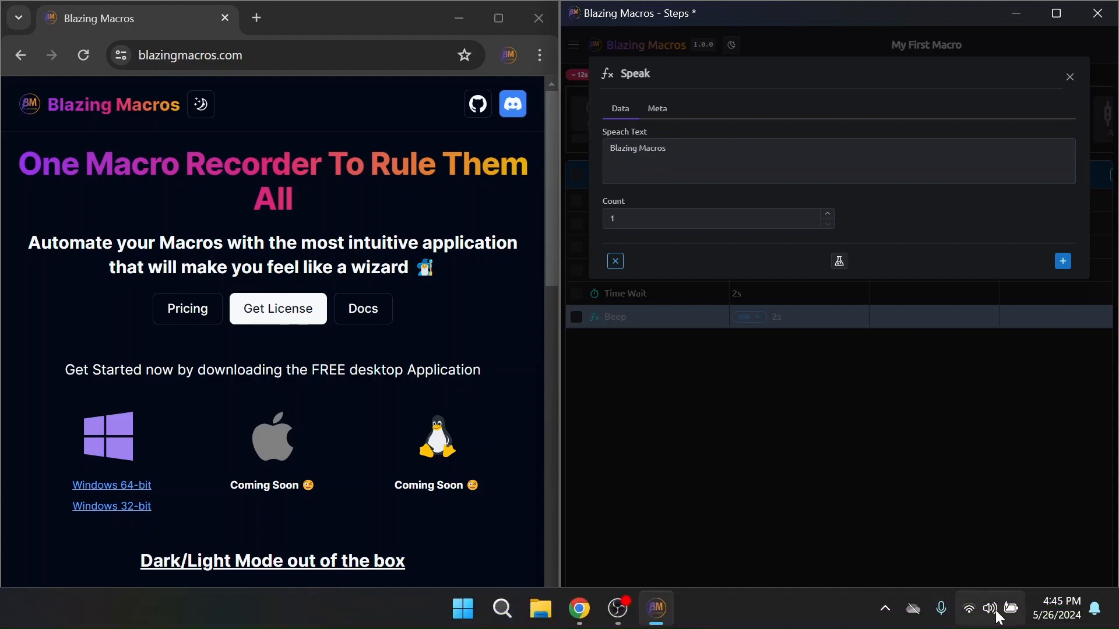
pyautogui.click(975, 609)
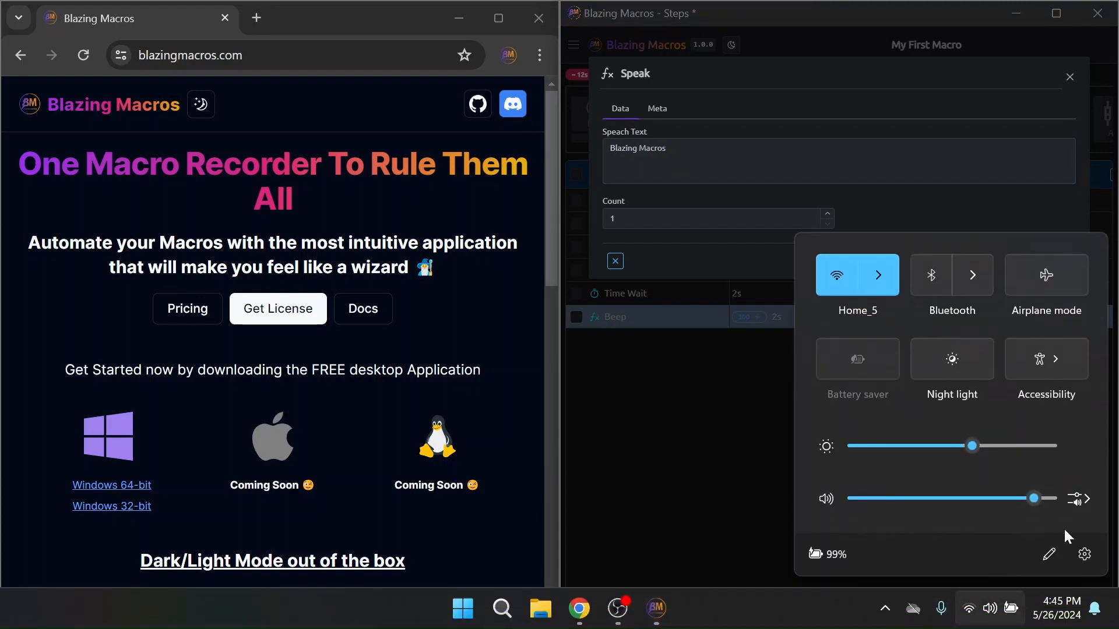
pyautogui.press('super+ctrl+v')
pyautogui.scroll(-3, 877, 389)
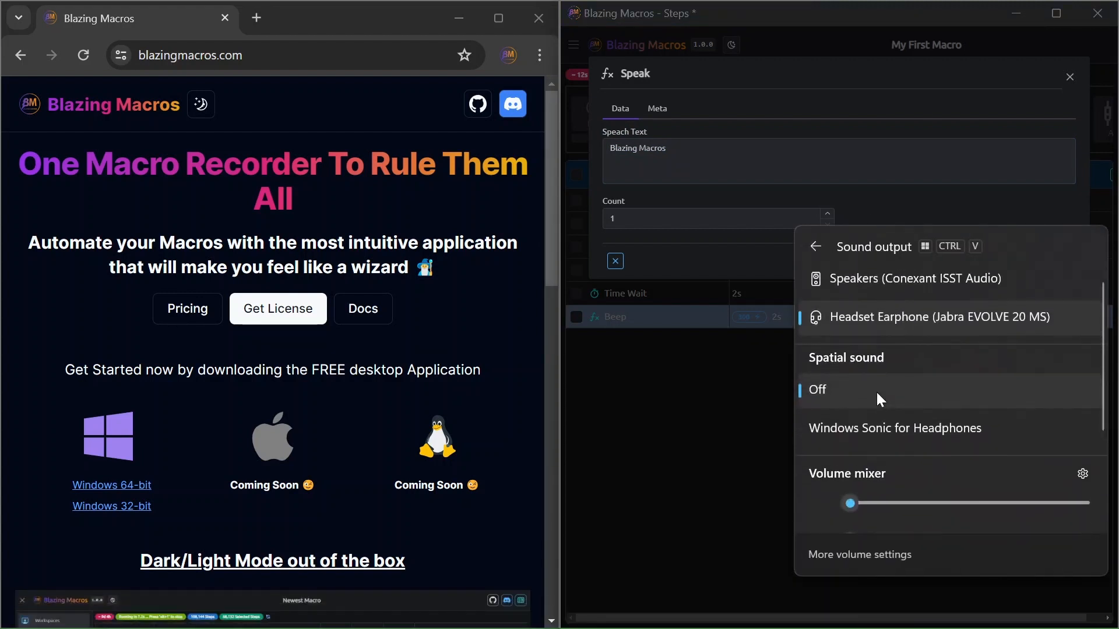
pyautogui.scroll(3, 863, 373)
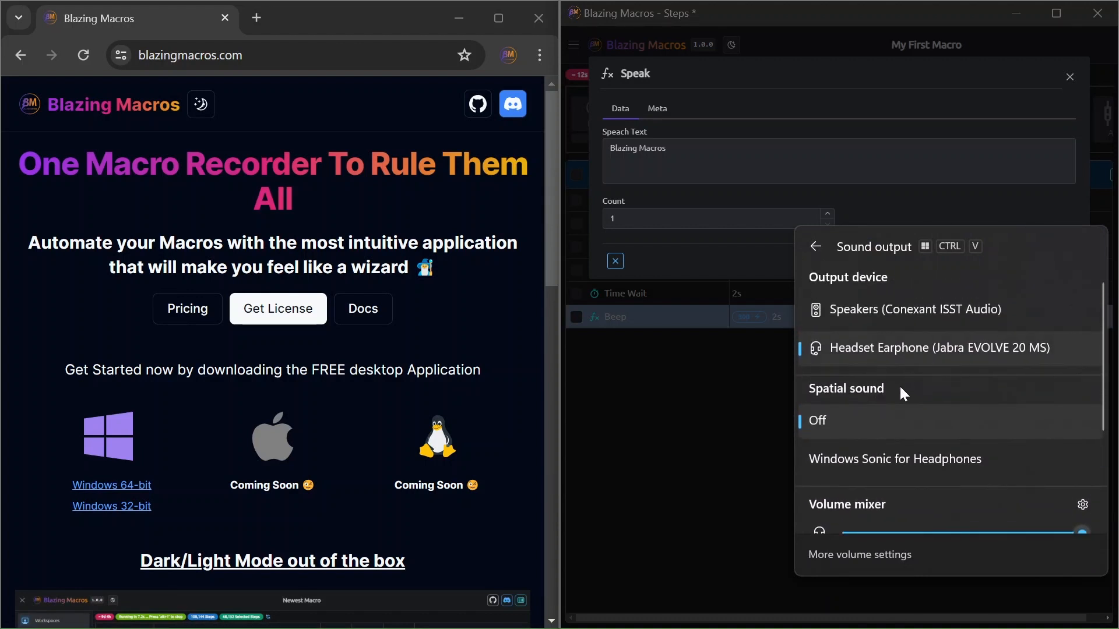
pyautogui.click(724, 292)
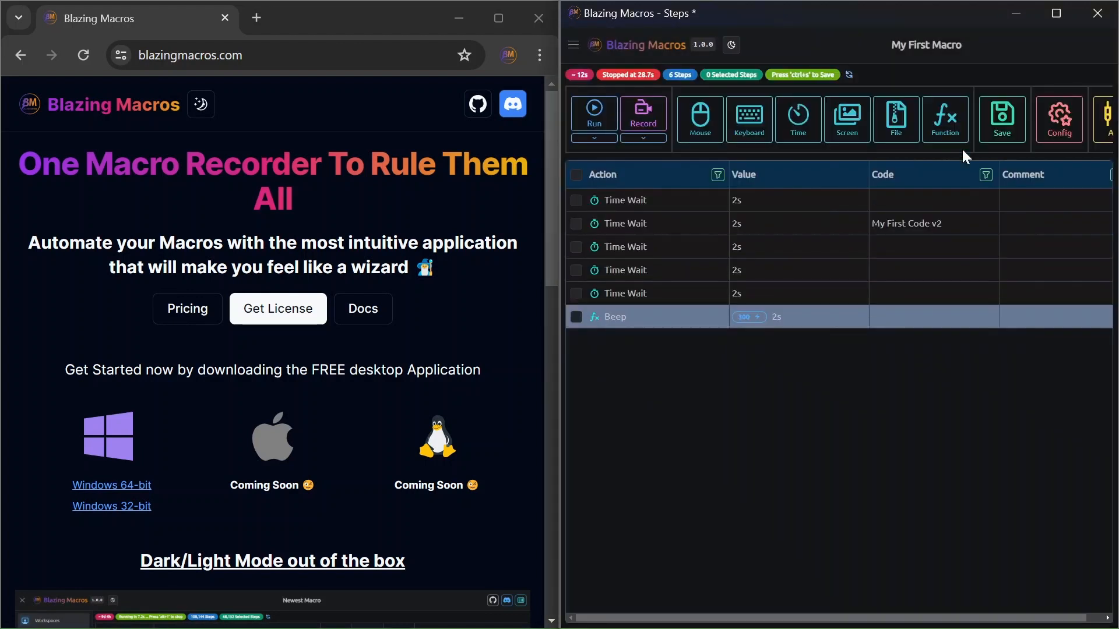
pyautogui.click(947, 118)
pyautogui.scroll(-2, 931, 245)
pyautogui.scroll(3, 941, 257)
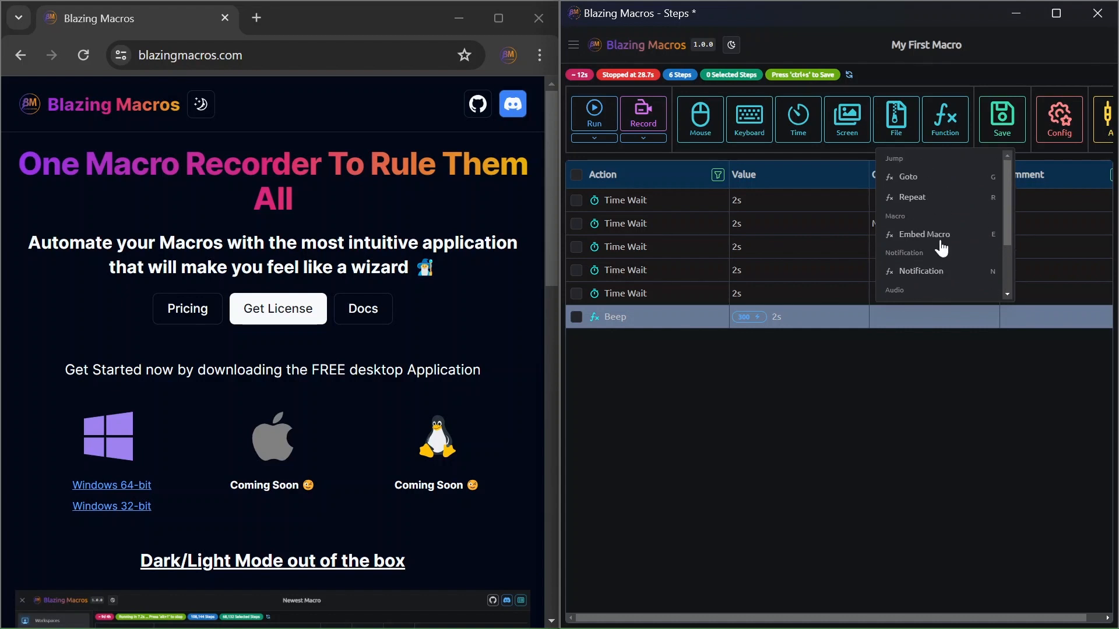
pyautogui.click(758, 360)
pyautogui.click(945, 120)
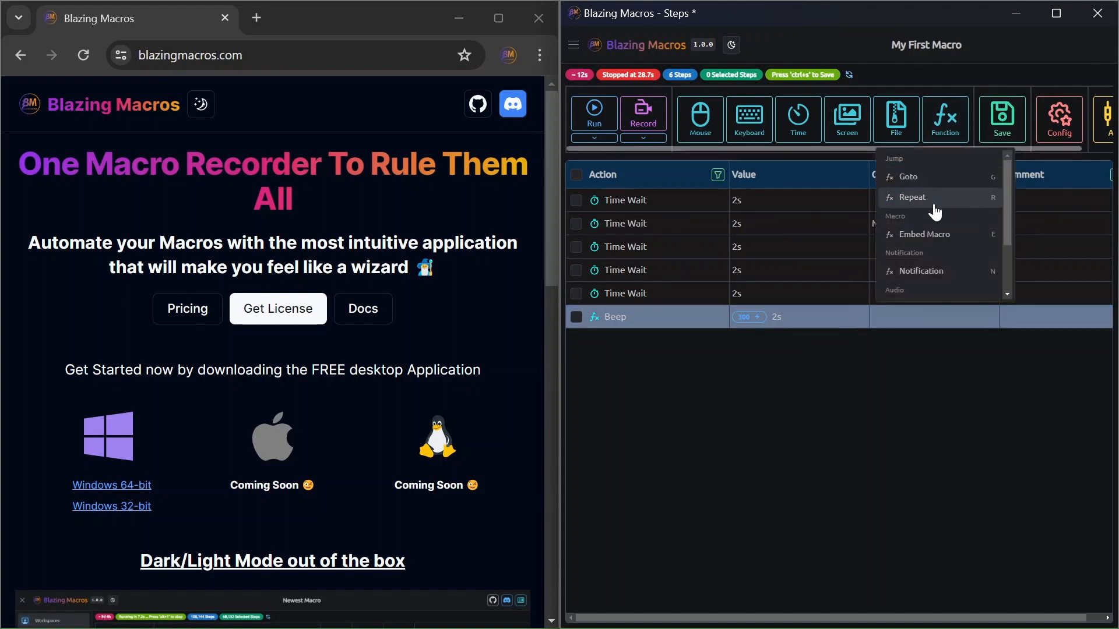
pyautogui.click(764, 385)
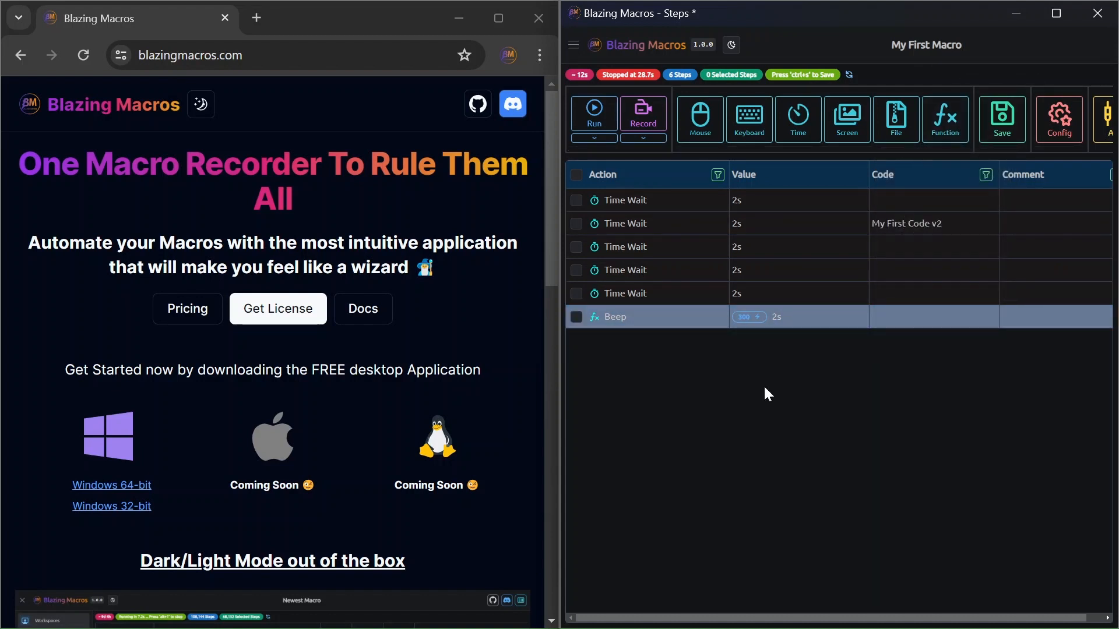